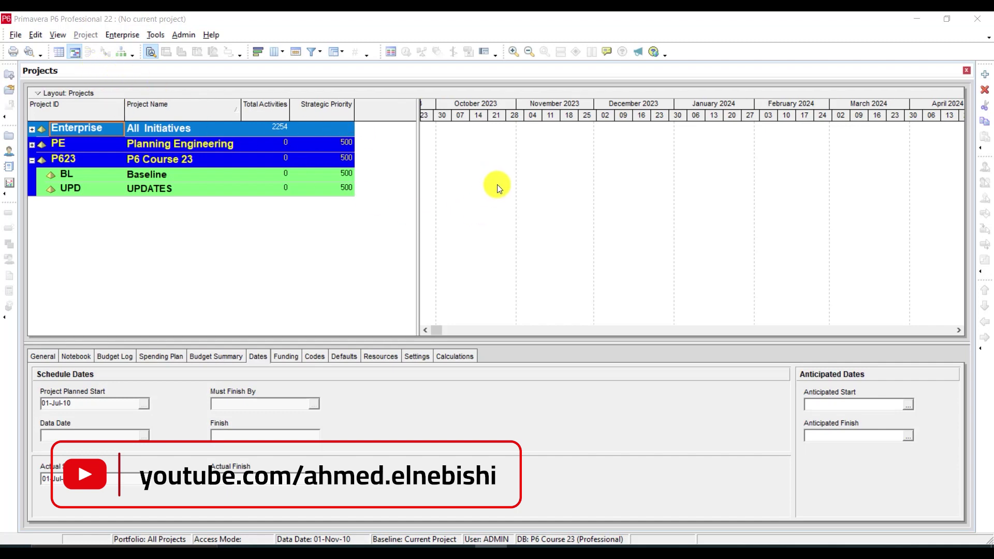
- Examine the Enterprise Project Structure, collapsing the Enterprise, PE and P623 nodes to view only the top levels
click(126, 37)
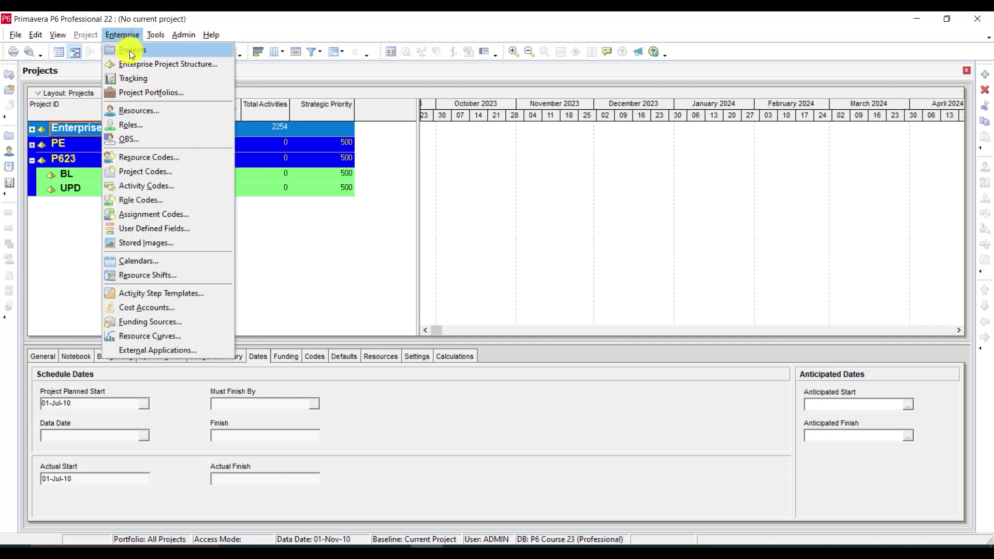
click(135, 63)
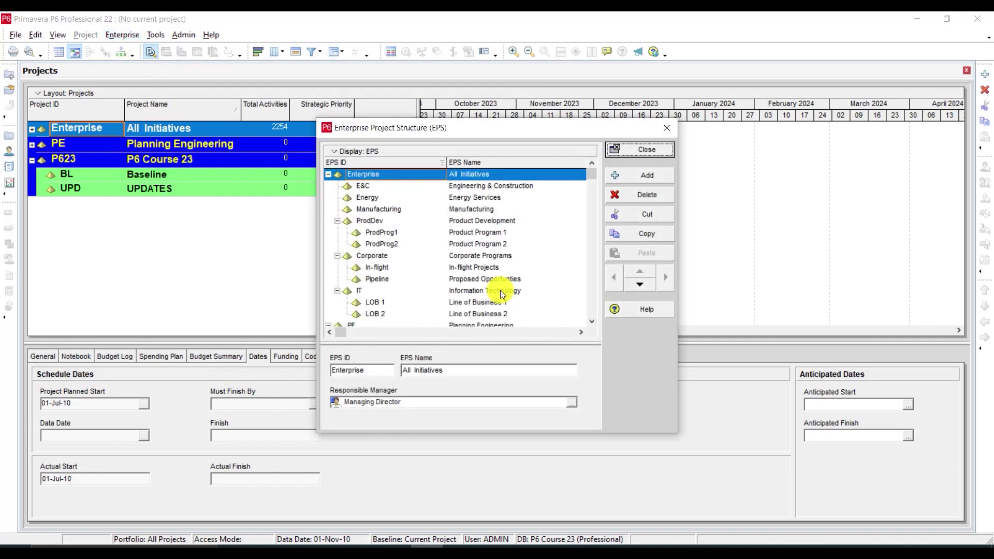
scroll(497, 280, down, 1)
scroll(493, 269, up, 1)
click(329, 174)
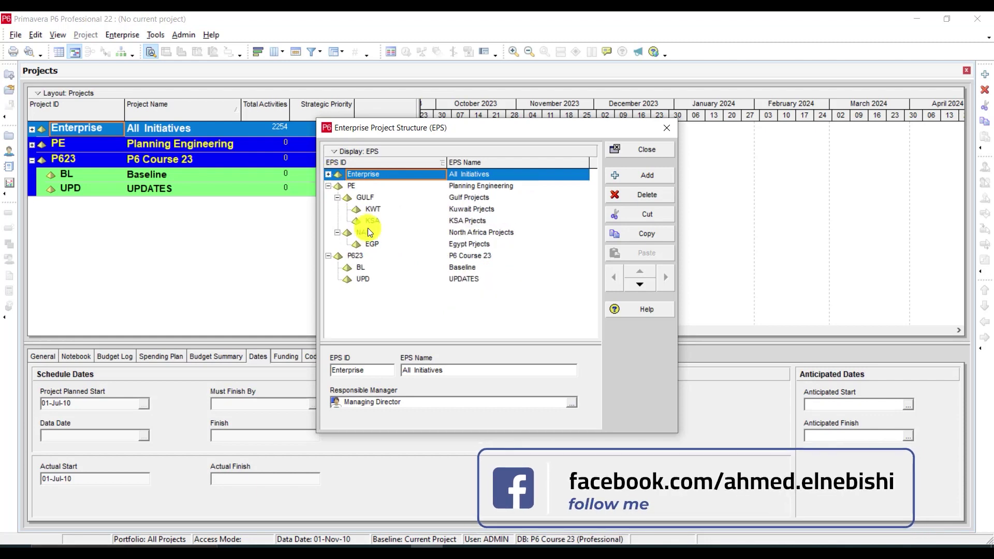
click(328, 186)
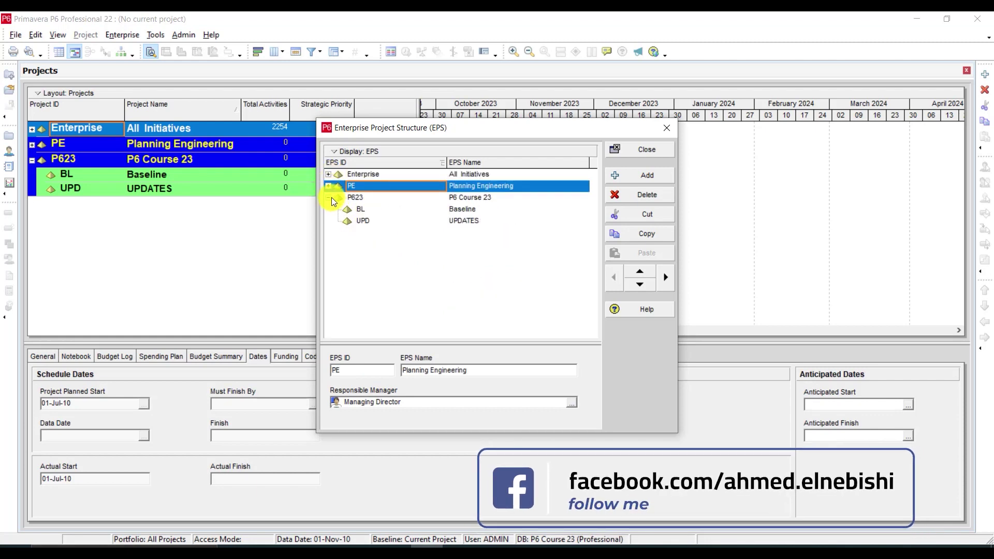
click(329, 197)
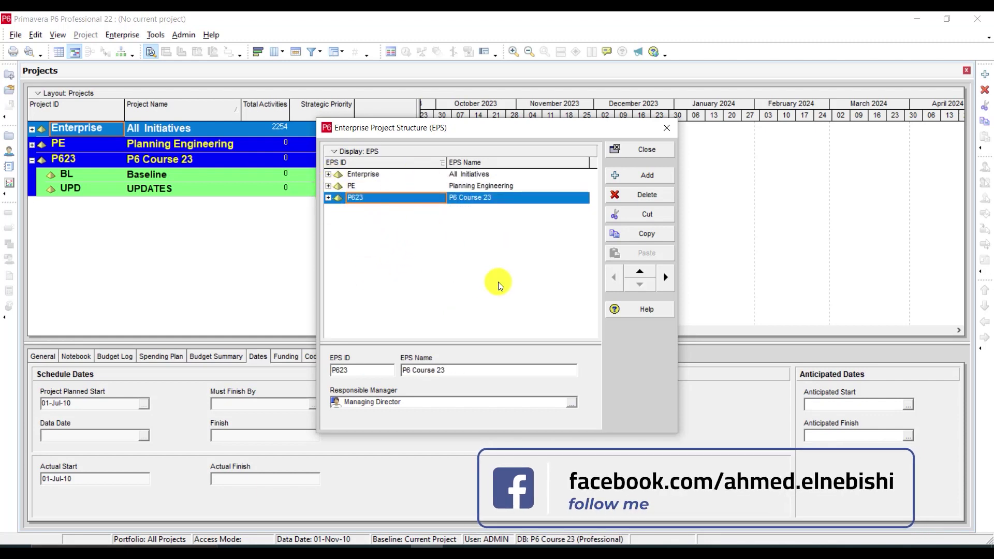
drag(401, 130, 379, 126)
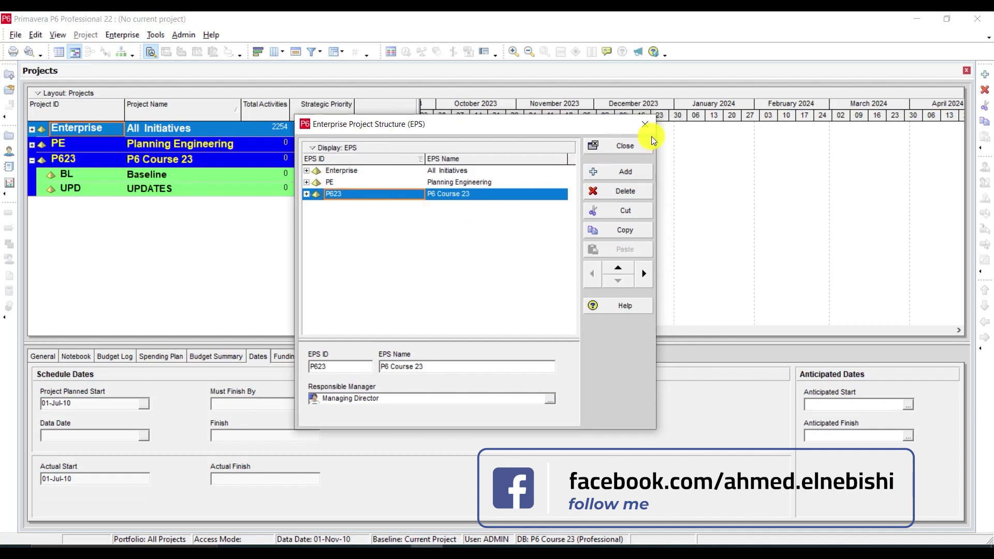
click(624, 144)
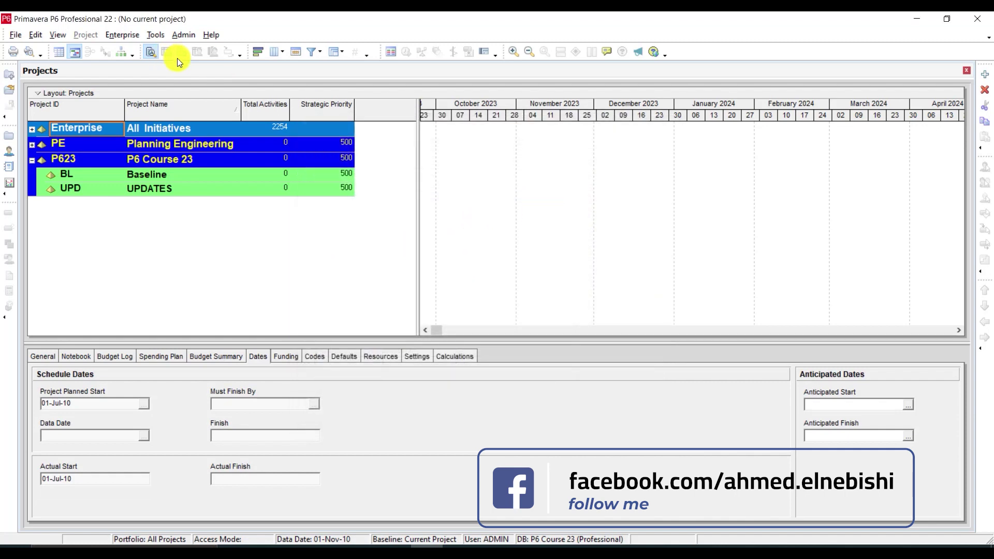
- Add an OBS element named Project Manager beneath Managing Director in the Organizational Breakdown Structure
click(121, 38)
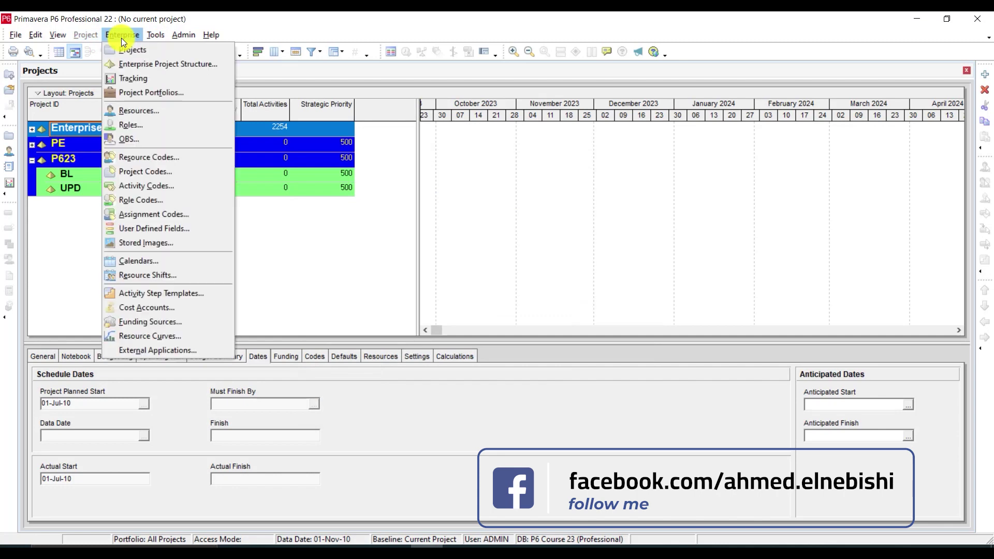
click(138, 139)
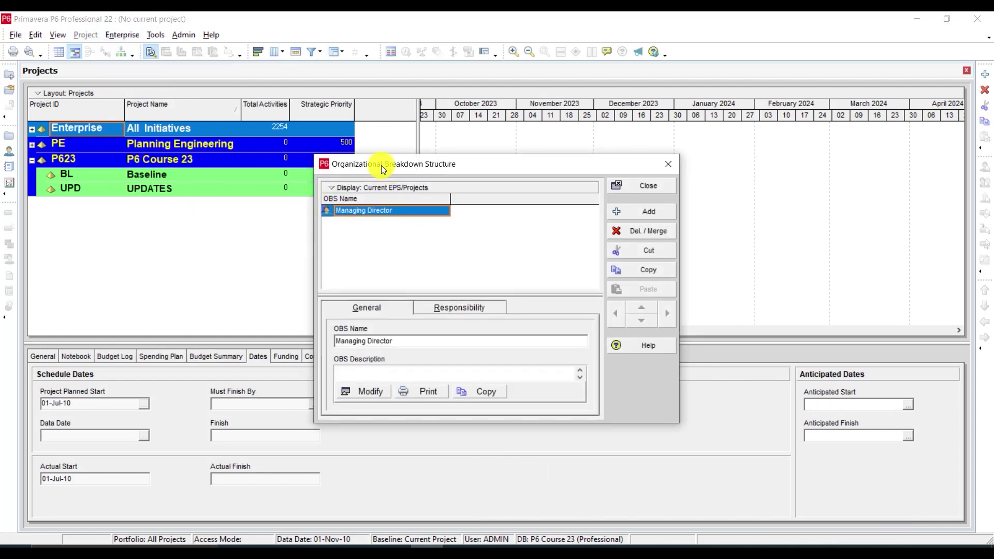
drag(381, 166, 346, 154)
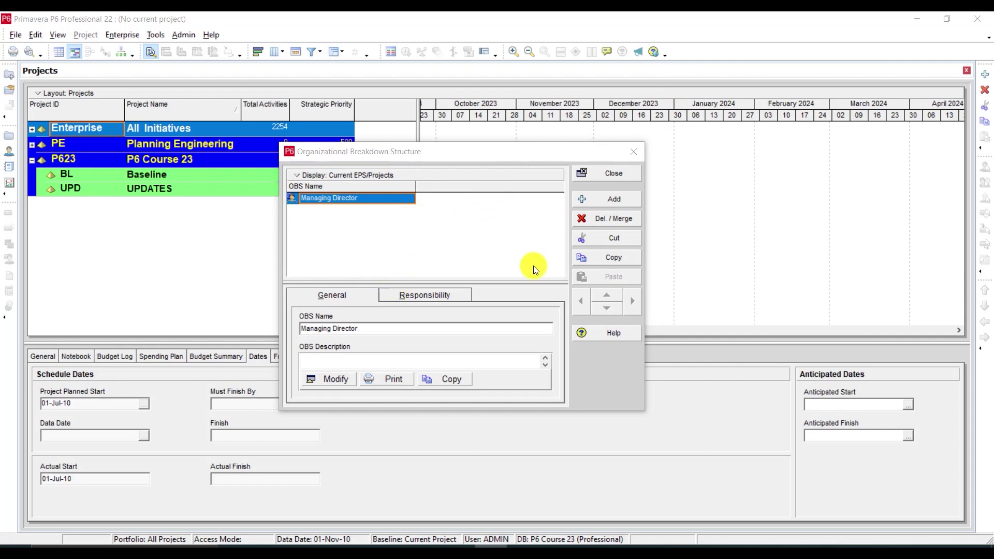
click(605, 200)
click(463, 301)
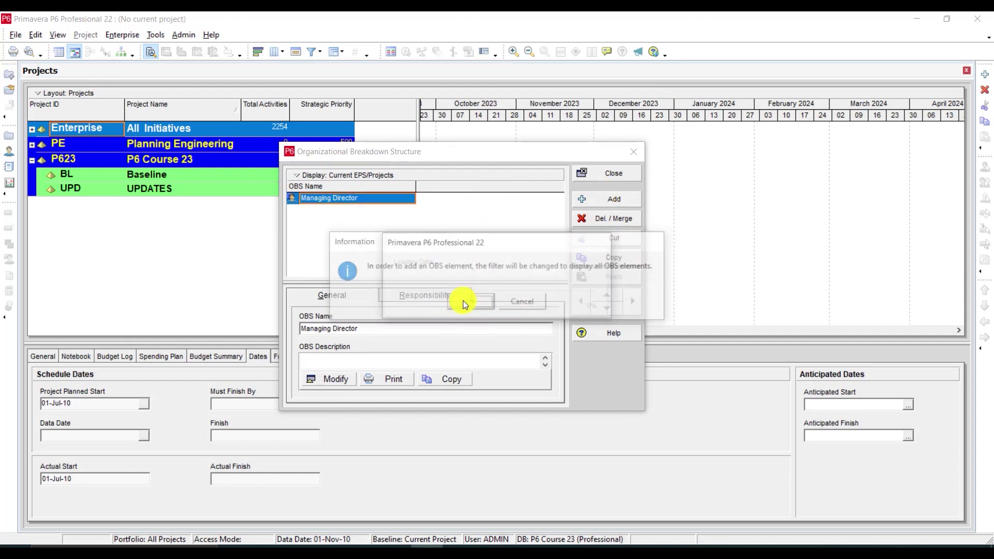
click(363, 208)
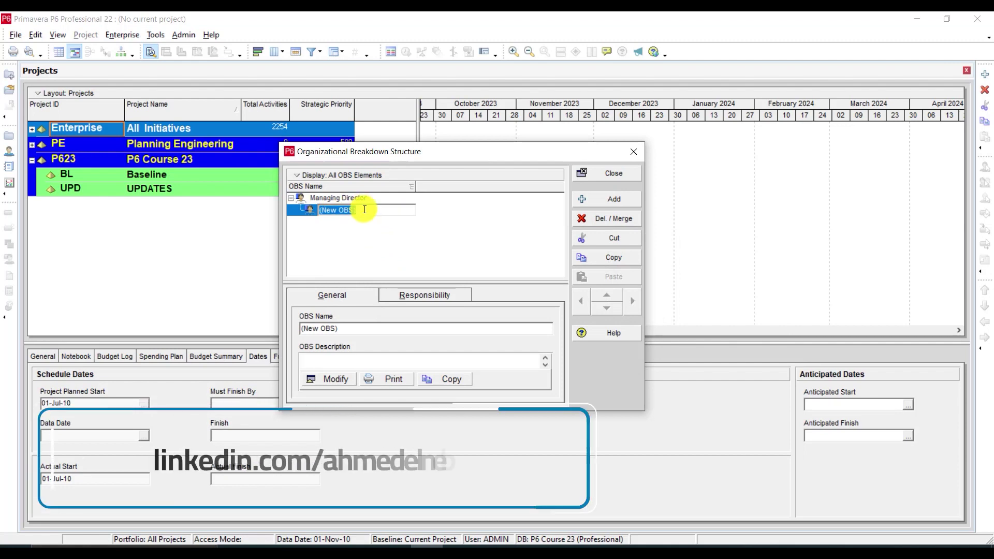
key(BackSpace)
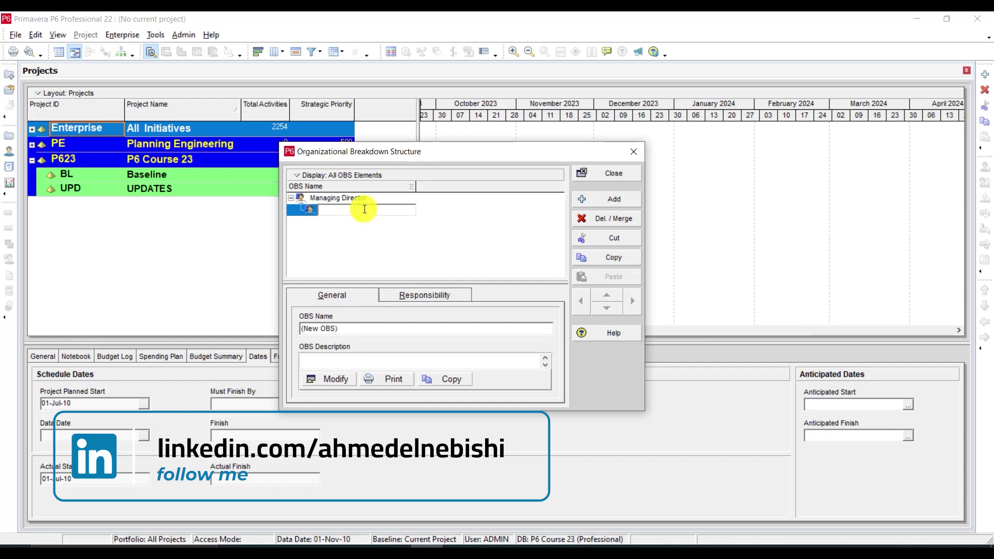
text(Proje)
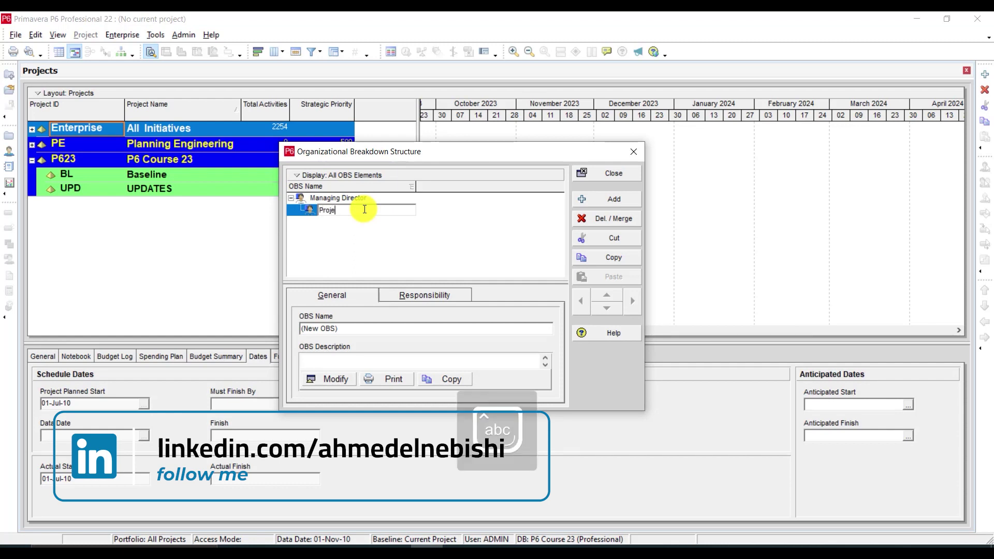
text(ct )
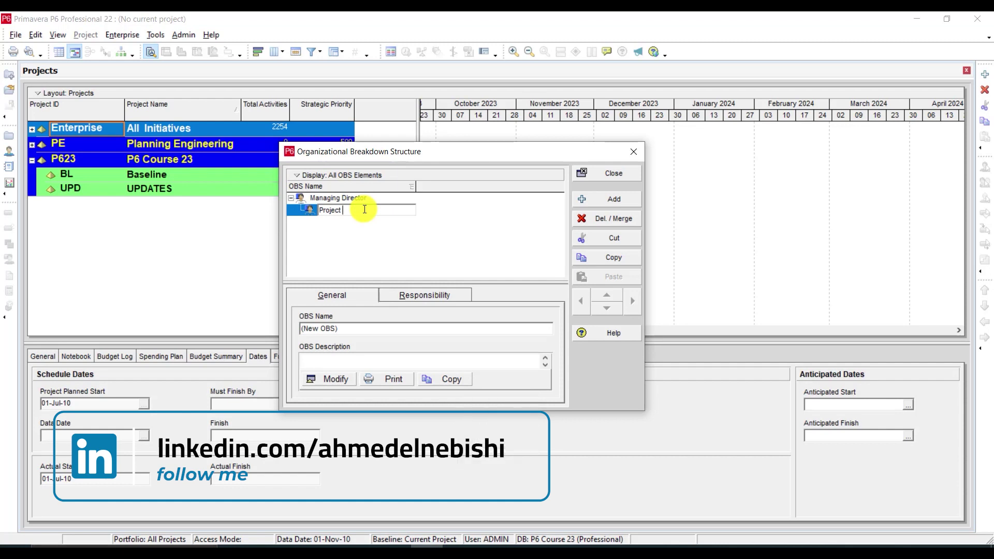
text(Manager)
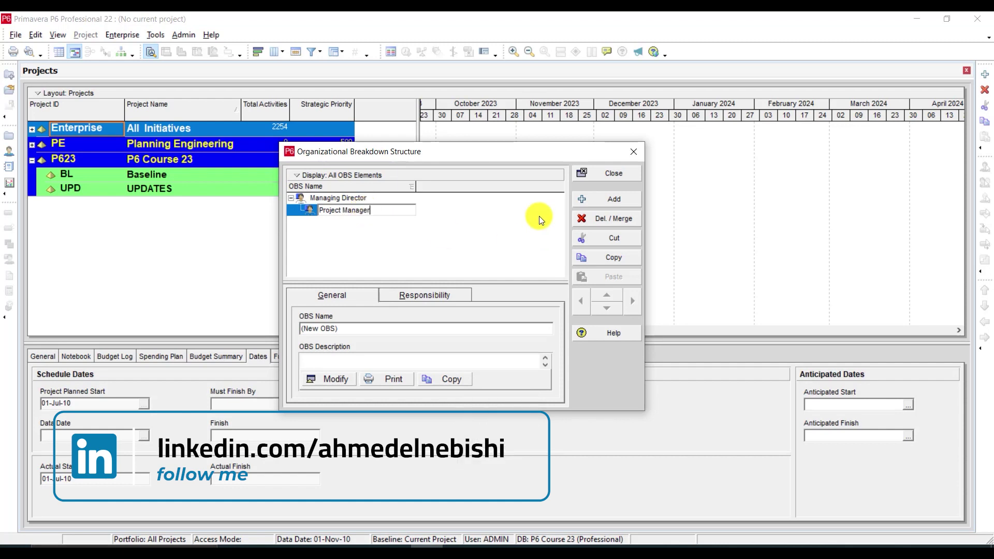
click(600, 177)
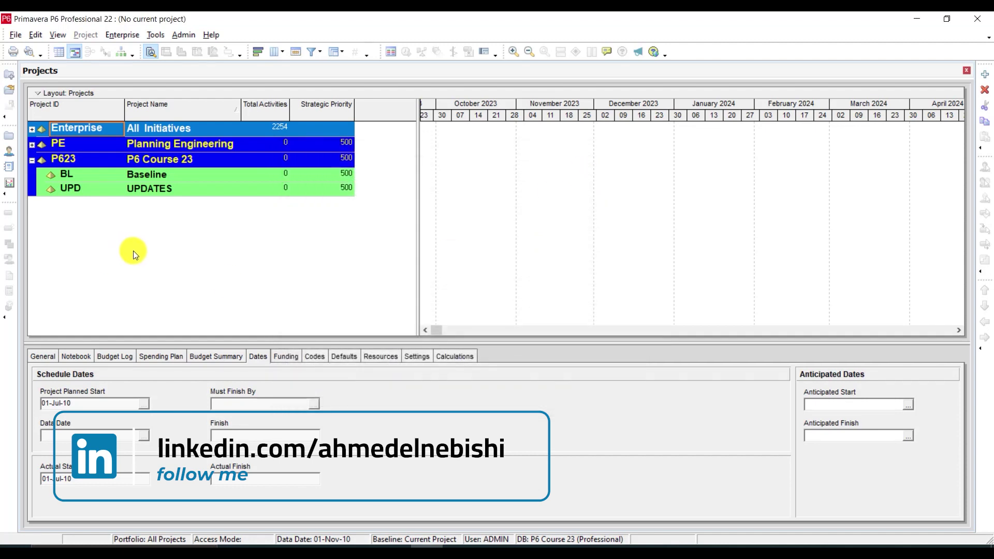
- Start creating a new project and assign it to the P6 Course 23 EPS node
key(alt+Tab)
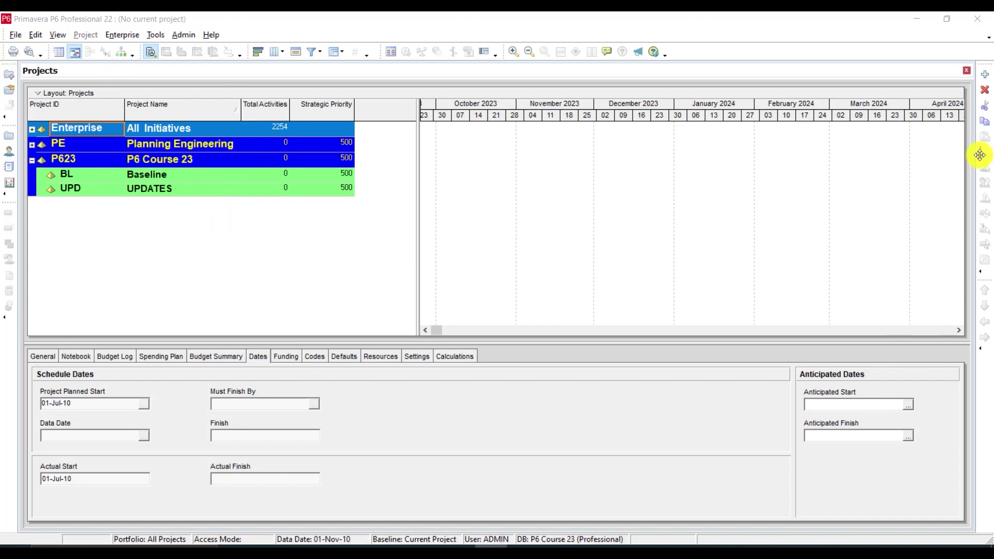
click(988, 77)
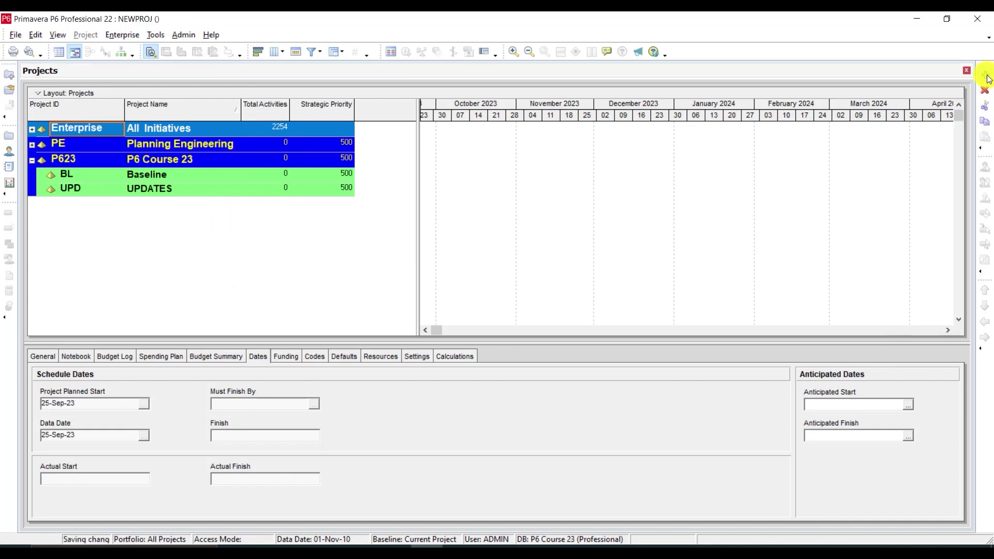
drag(523, 188, 494, 167)
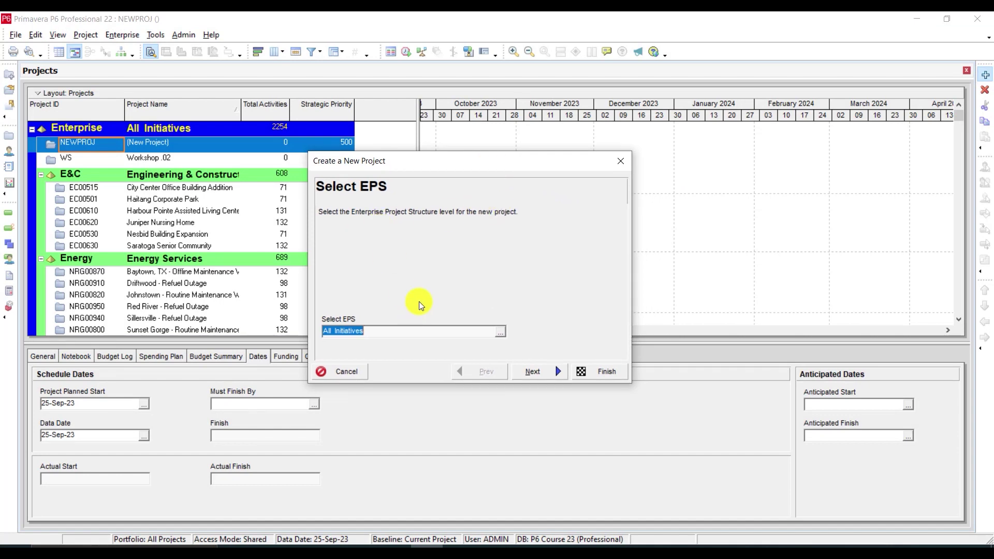
click(498, 334)
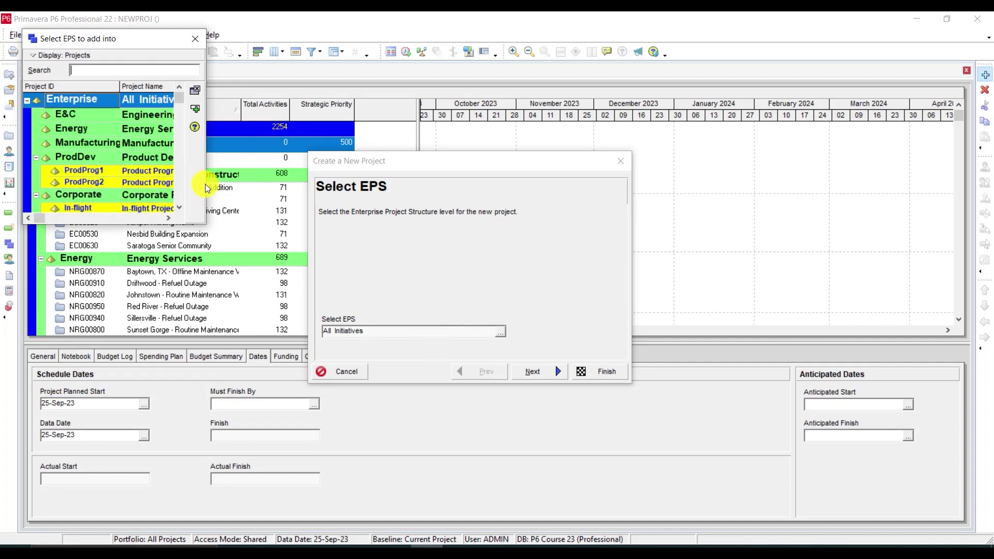
drag(205, 184, 467, 189)
scroll(215, 166, down, 2)
click(214, 167)
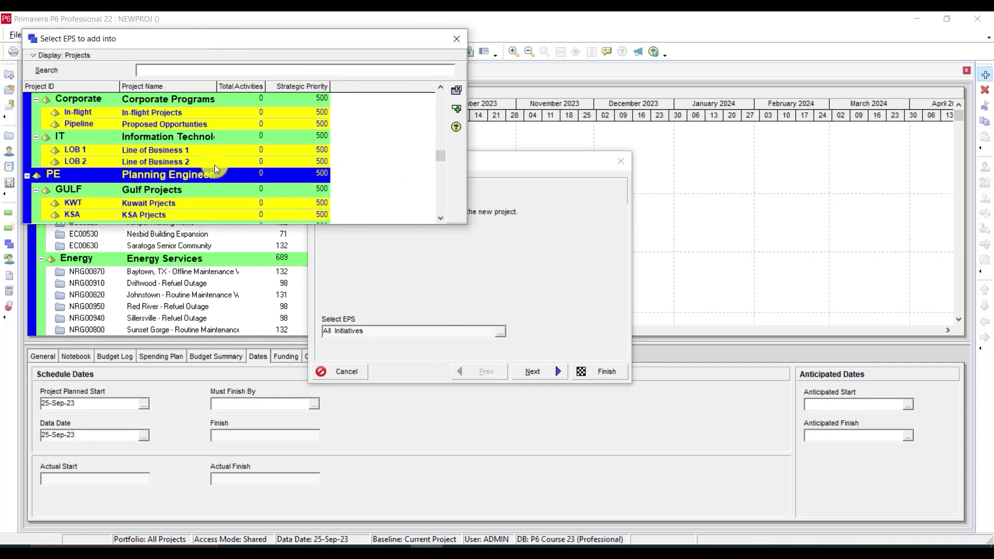
scroll(213, 165, down, 2)
scroll(204, 156, up, 1)
scroll(214, 160, down, 1)
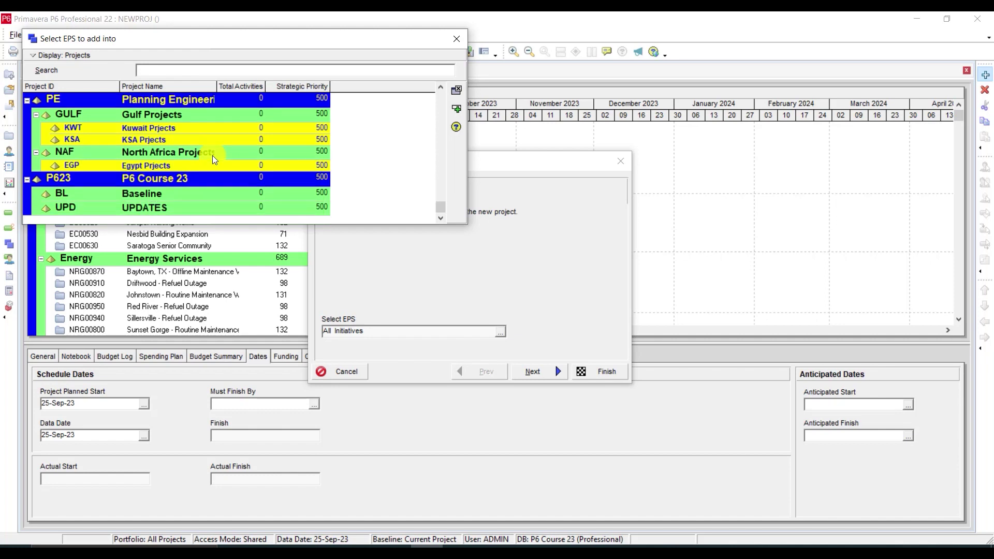
click(77, 178)
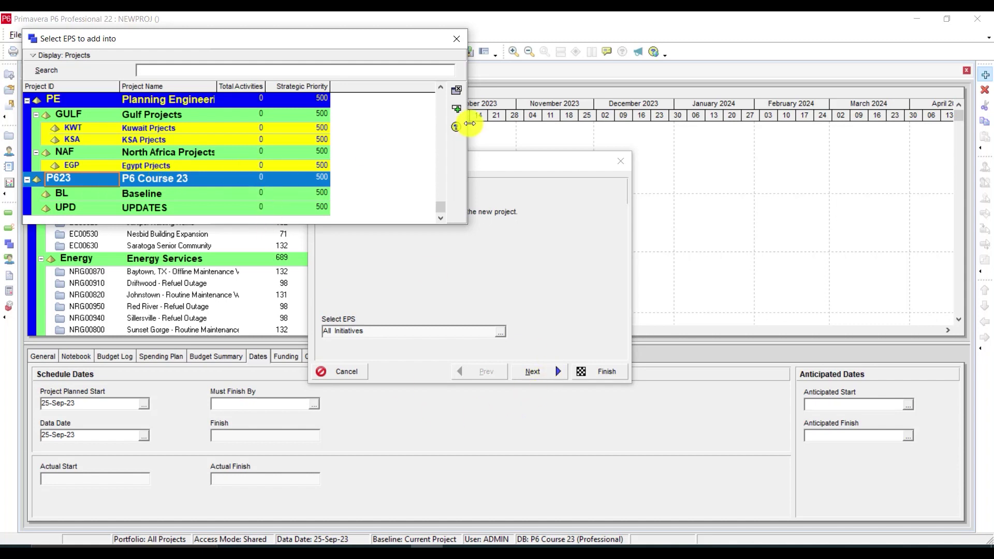
click(463, 108)
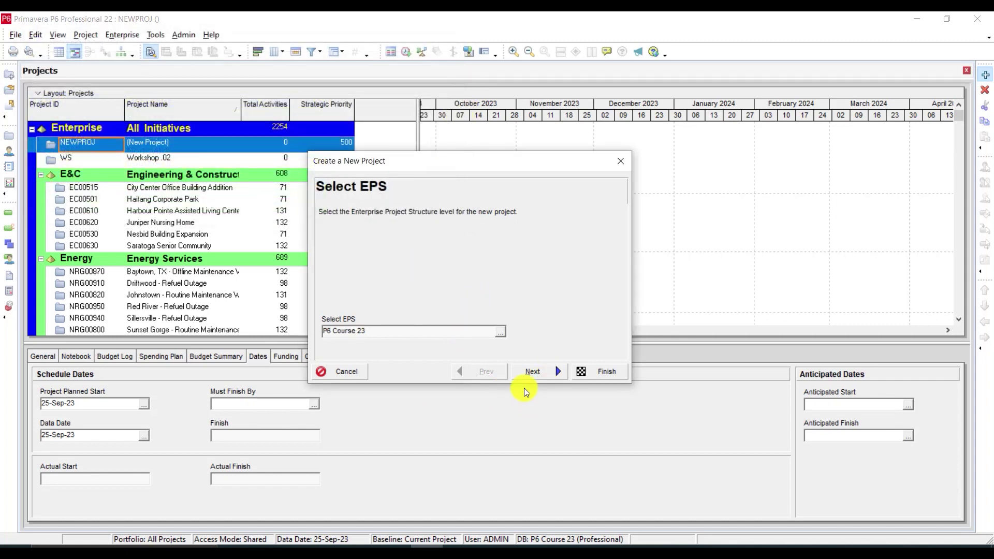
click(533, 371)
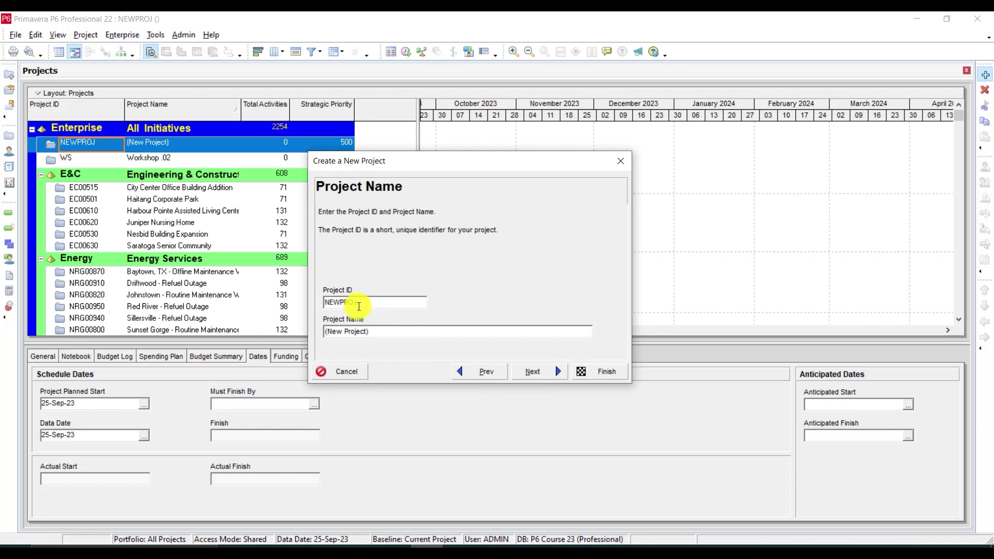
- Enter P623 as the project ID and P6 Course 2023 as the project name, and try to continue
drag(374, 303, 318, 299)
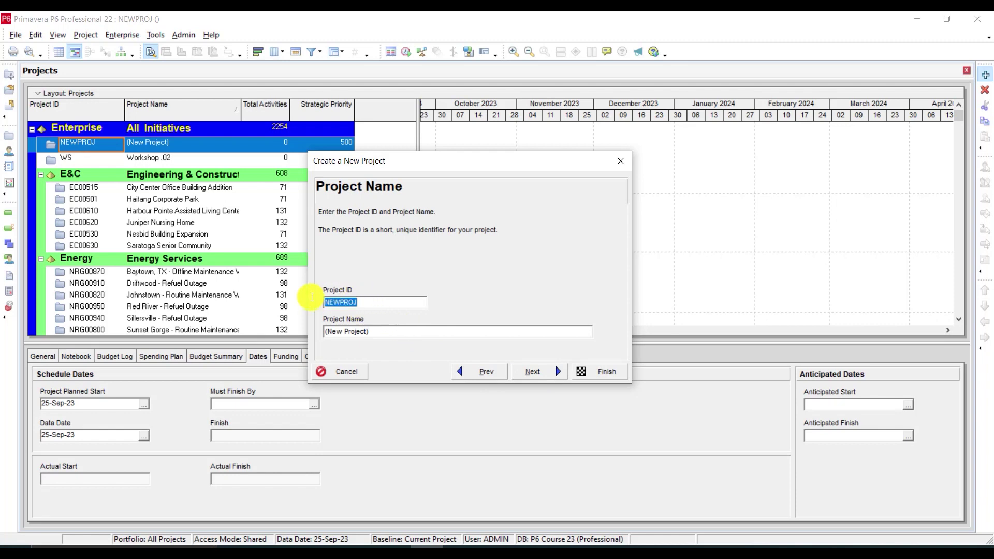
text(P623)
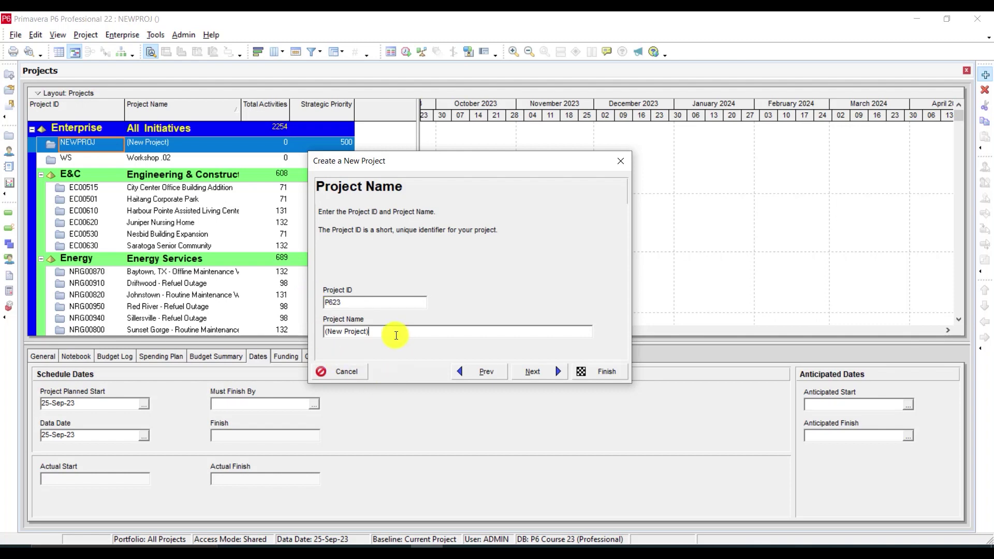
drag(392, 333, 322, 321)
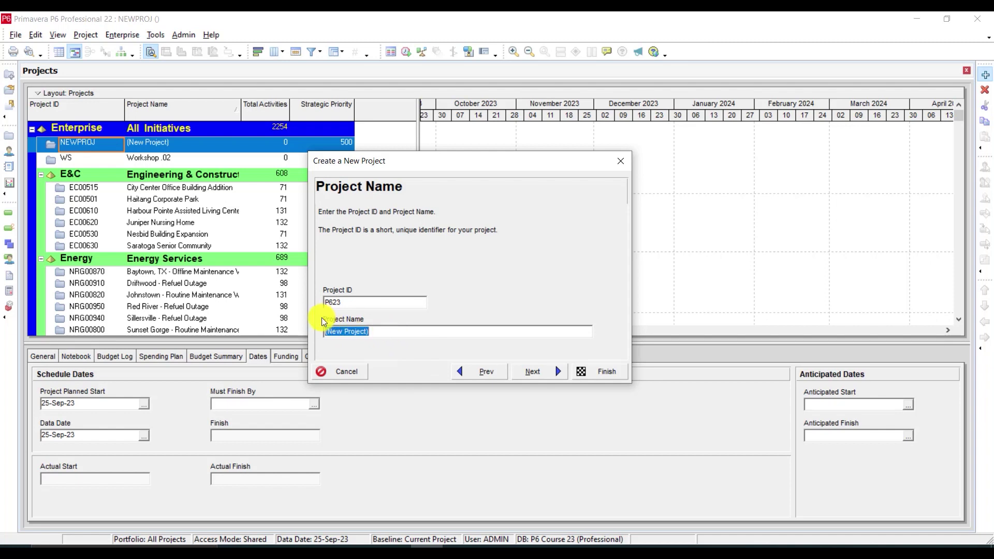
text(H)
text(6 Course 2023)
click(532, 377)
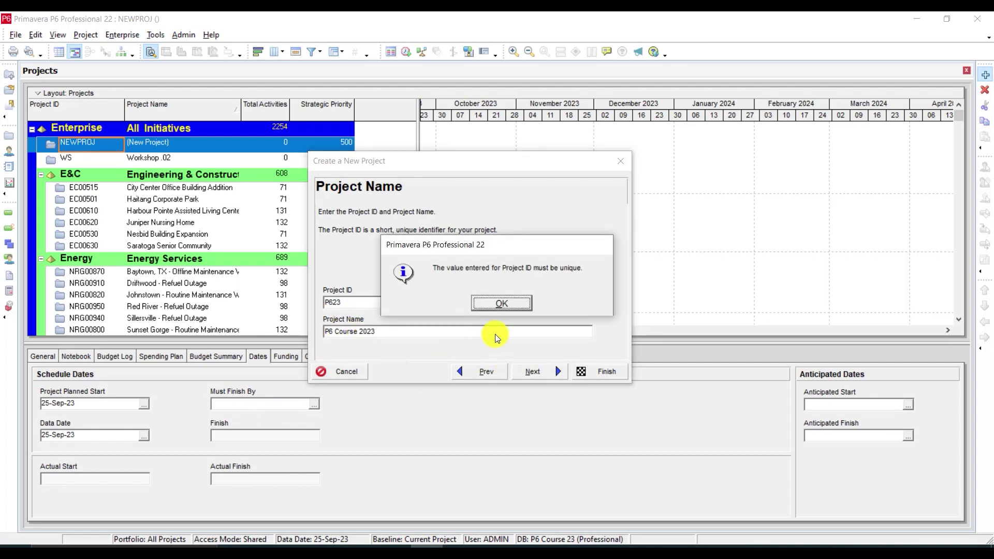
click(500, 303)
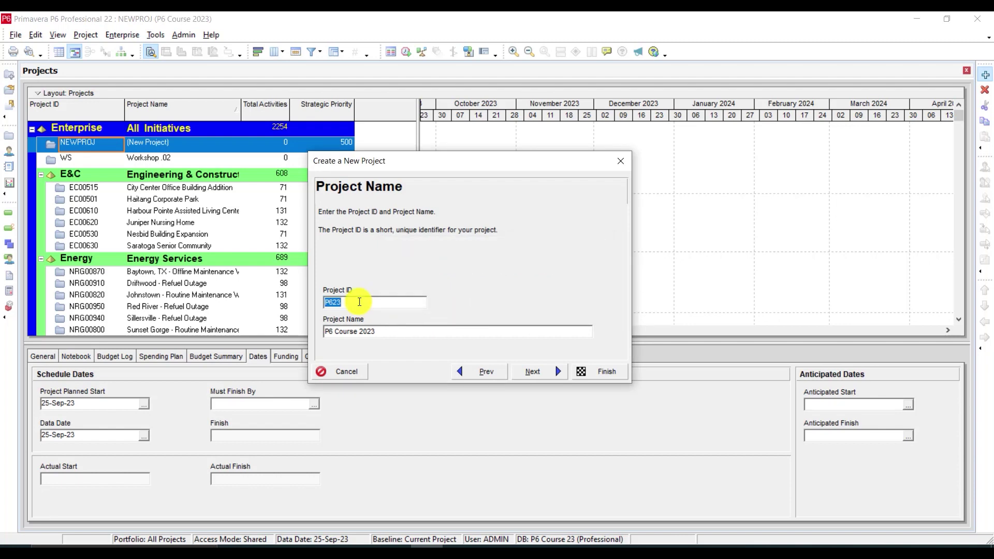
- Change the project ID to PR623 and continue to the project start and end dates
click(360, 302)
key(BackSpace)
key(BackSpace)
key(BackSpace)
key(BackSpace)
text(Pr)
key(BackSpace)
text(R623)
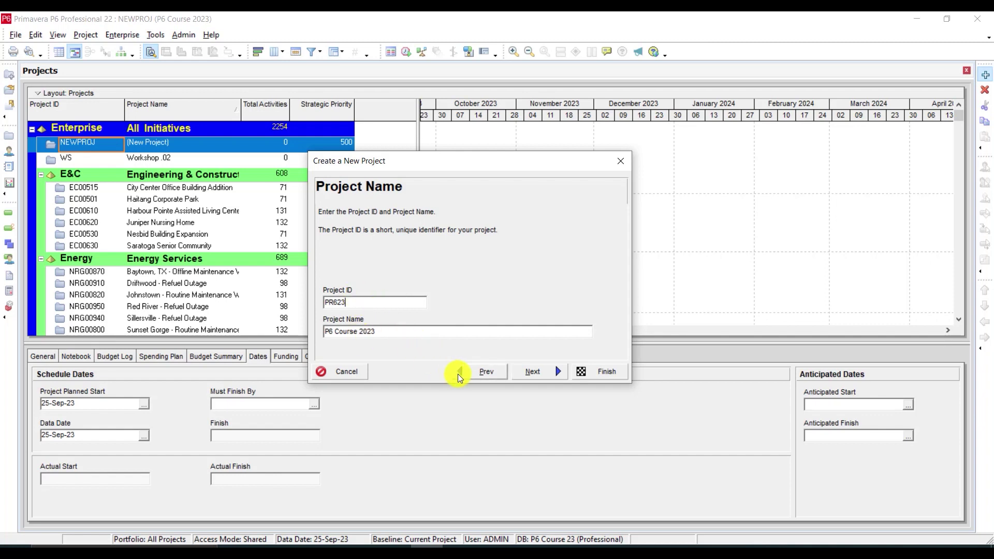
click(526, 371)
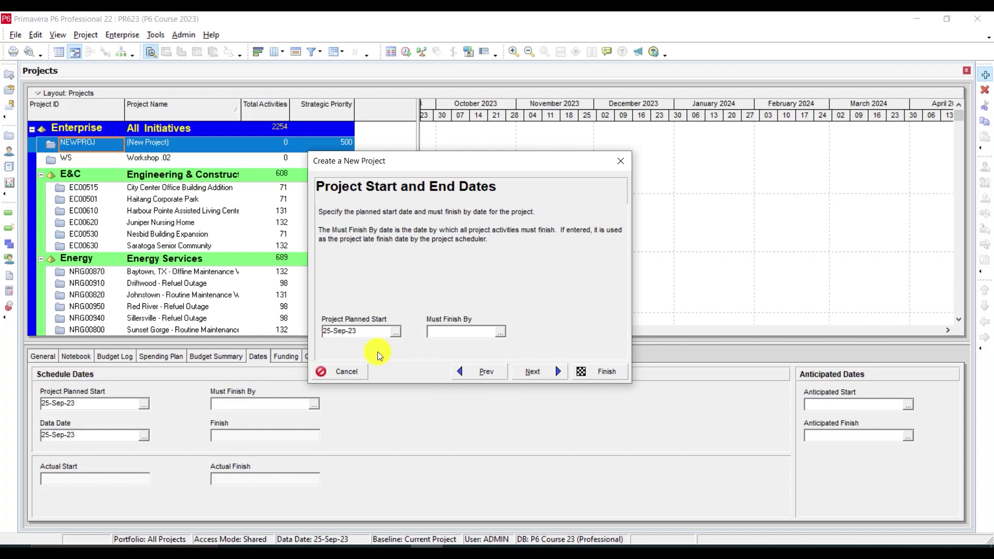
- Set the project planned start to 01-Oct-23, leave the must-finish date empty, and continue to the responsible manager
click(400, 332)
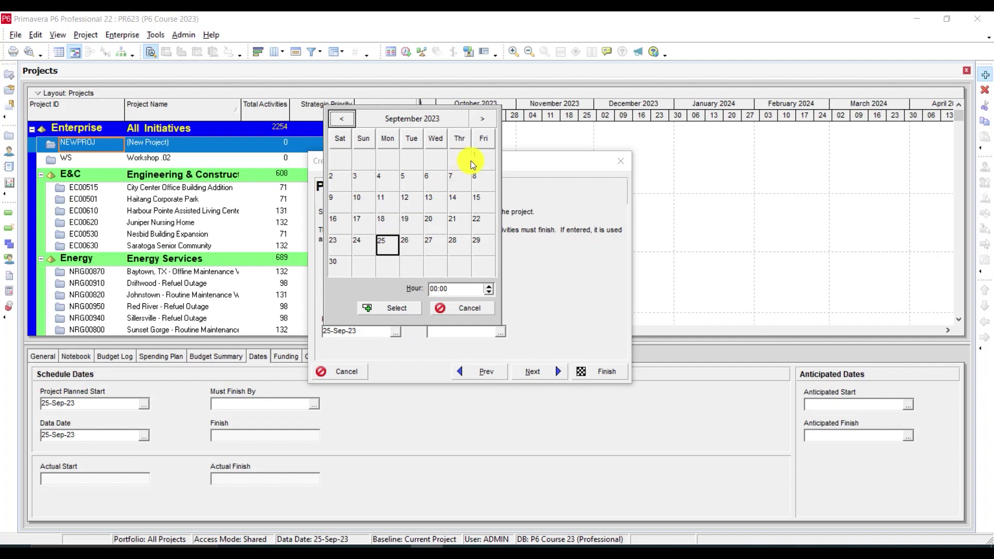
click(484, 119)
click(364, 157)
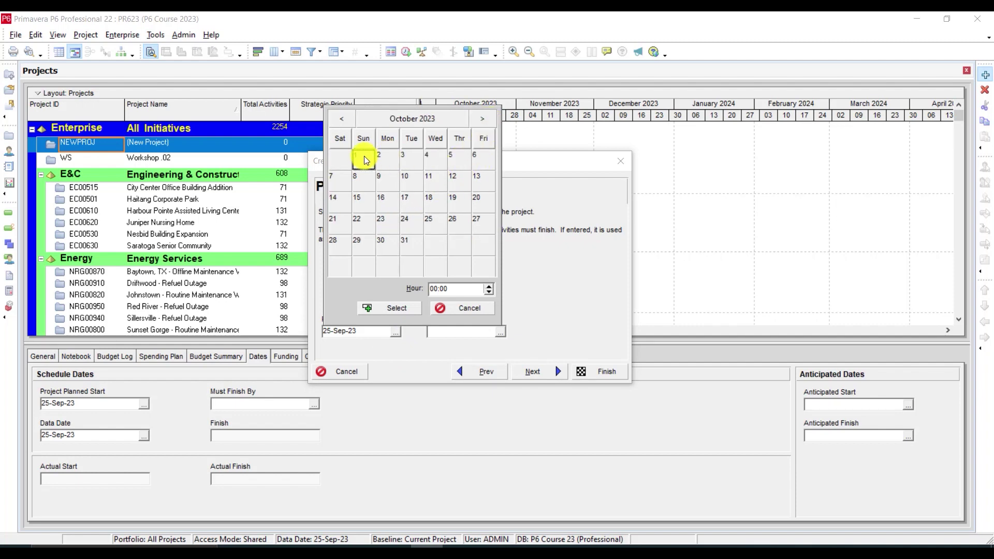
click(369, 309)
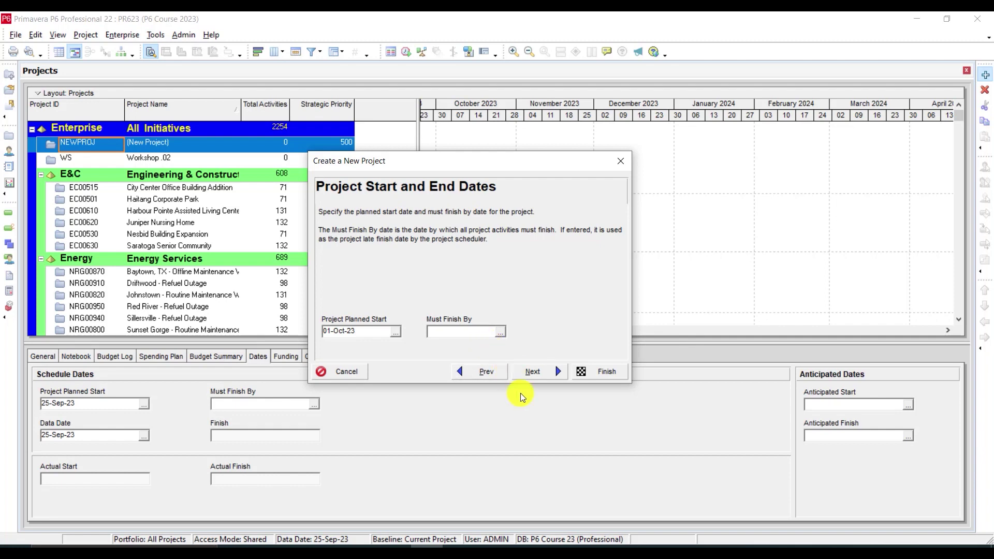
click(532, 372)
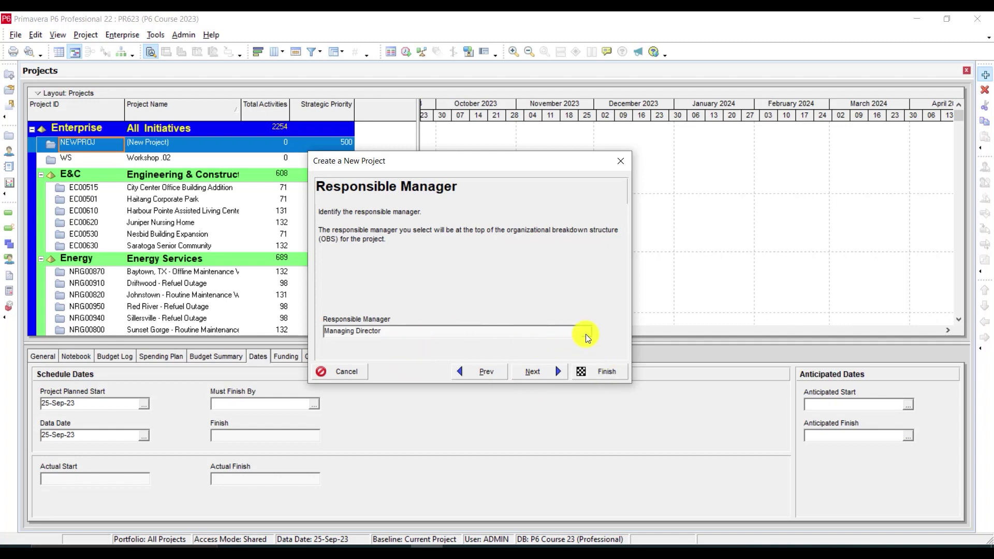
- Assign Project Manager as the responsible manager and continue to the assignment rate type
click(586, 334)
double_click(468, 271)
click(542, 375)
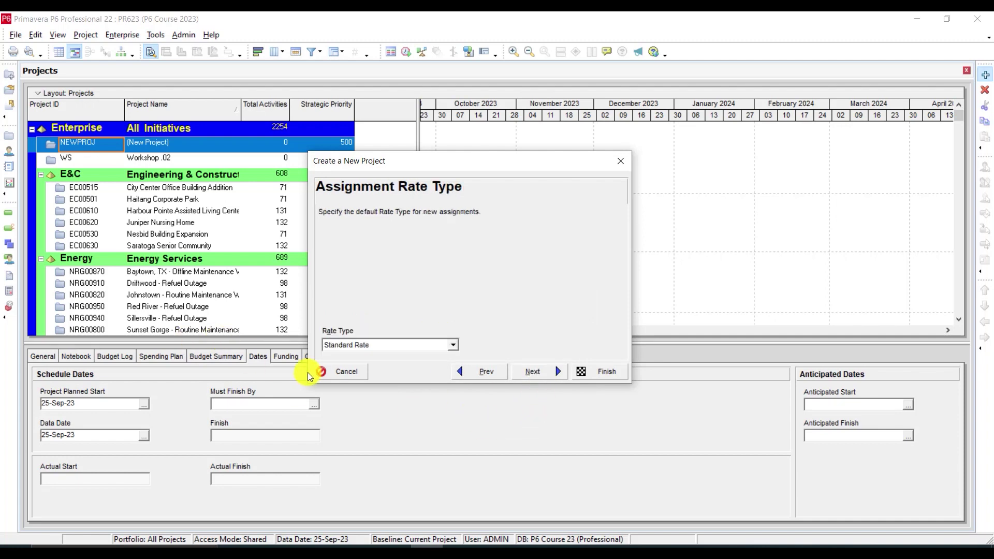
- Check the rate type options, keep Standard Rate for new assignments, and finish creating the project
click(447, 347)
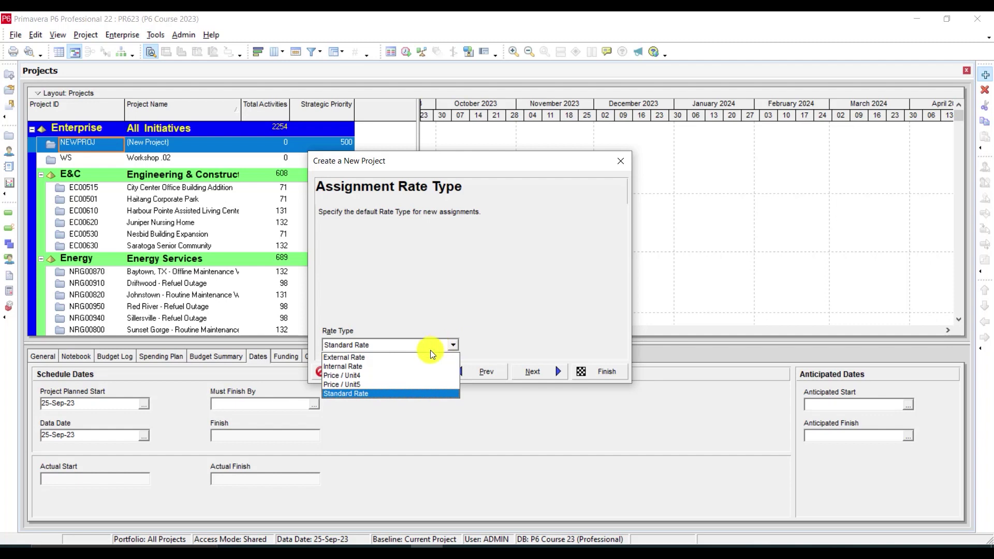
click(449, 348)
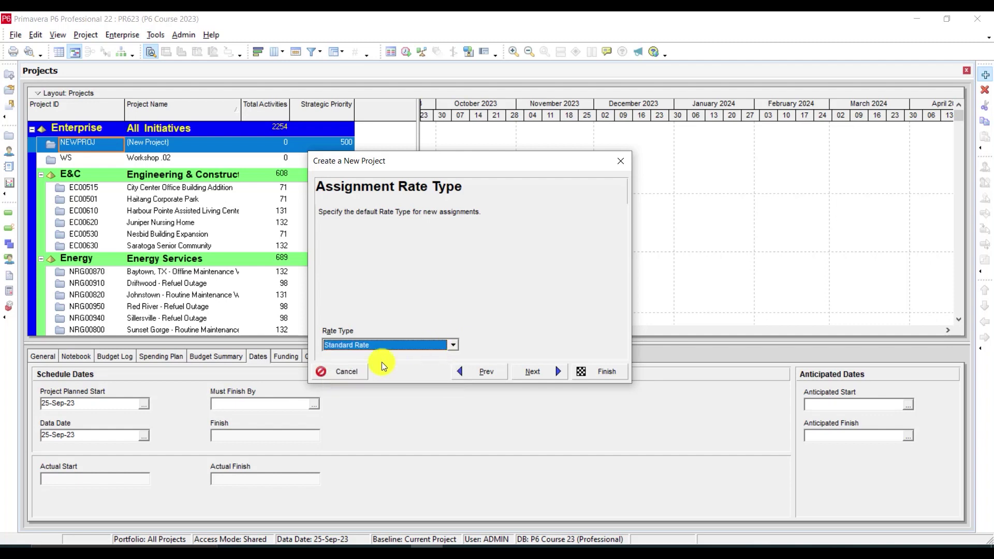
click(524, 376)
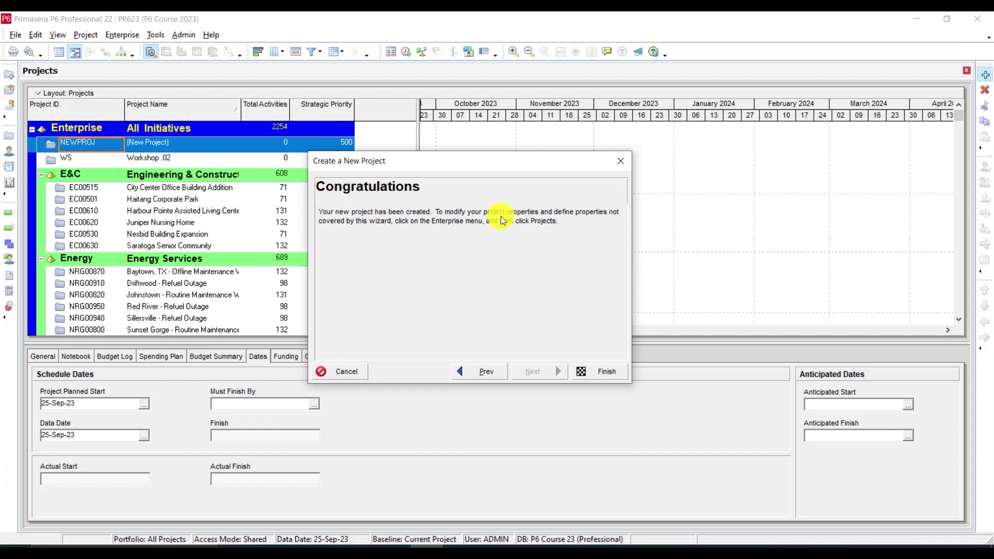
click(620, 379)
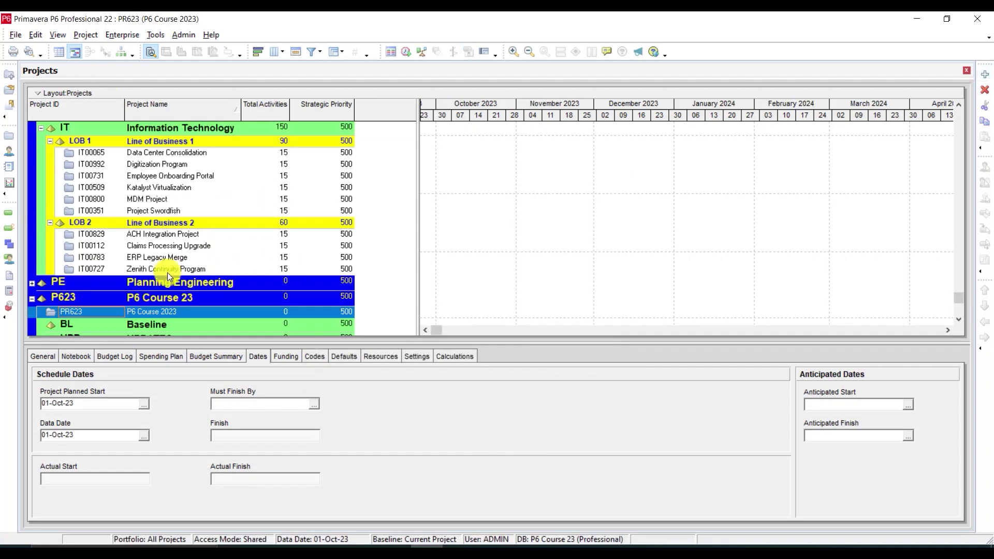
- Collapse the whole EPS tree, expand only the P6 Course 23 node, and select project PR623
scroll(150, 300, down, 1)
scroll(48, 259, up, 10)
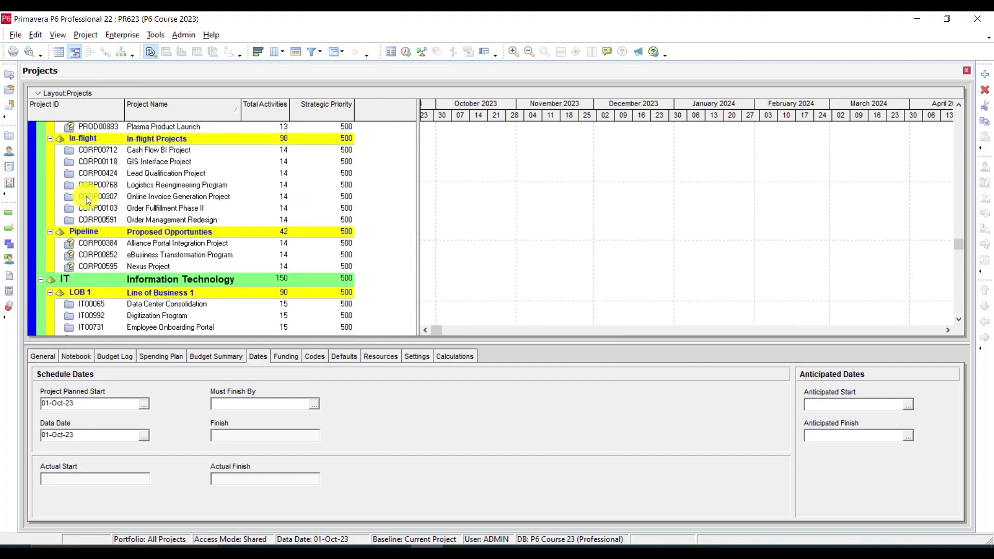
drag(964, 191, 959, 113)
right_click(194, 127)
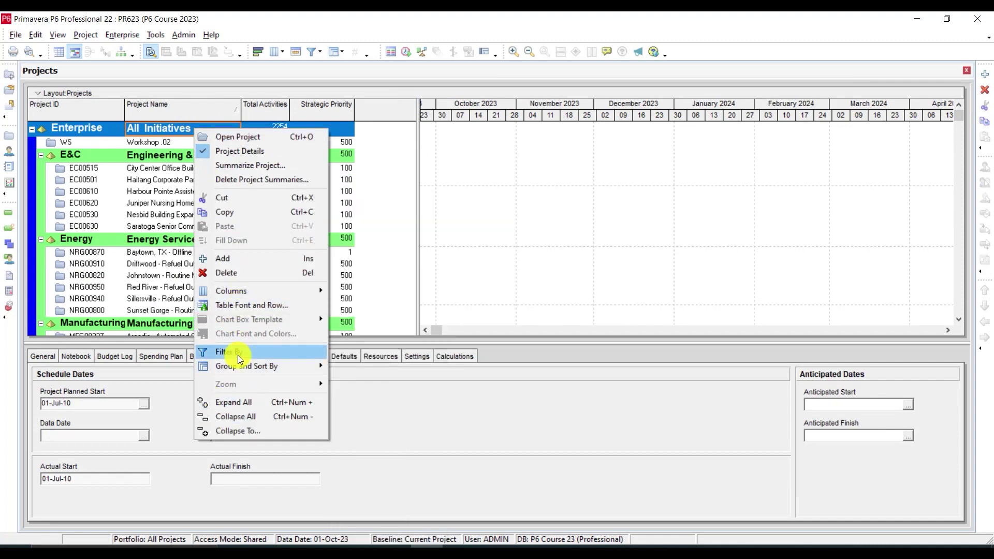
click(240, 417)
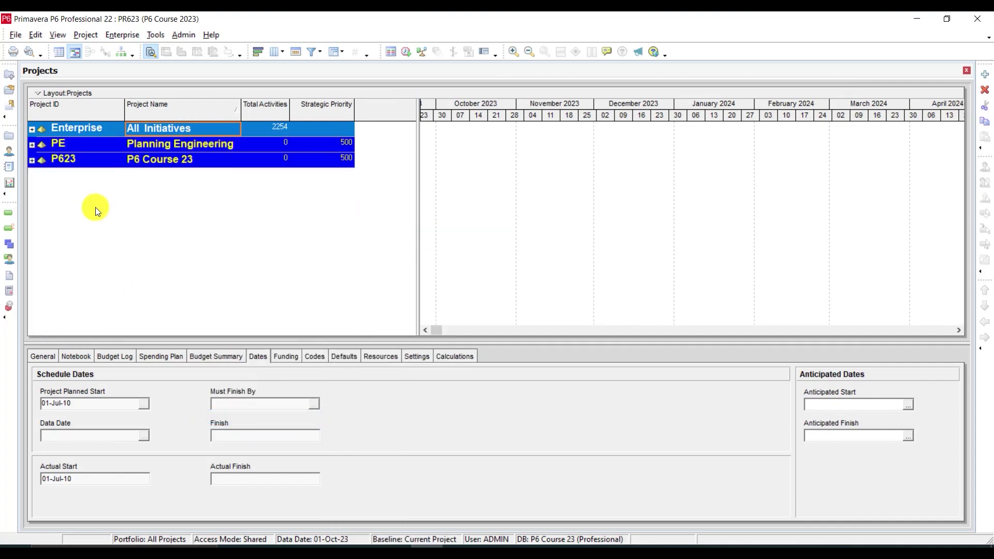
click(32, 161)
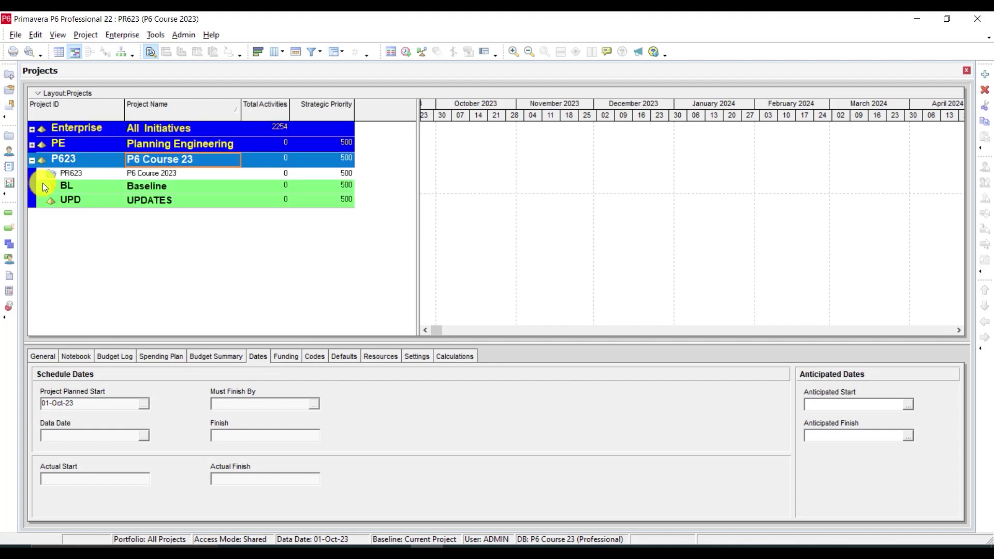
click(105, 173)
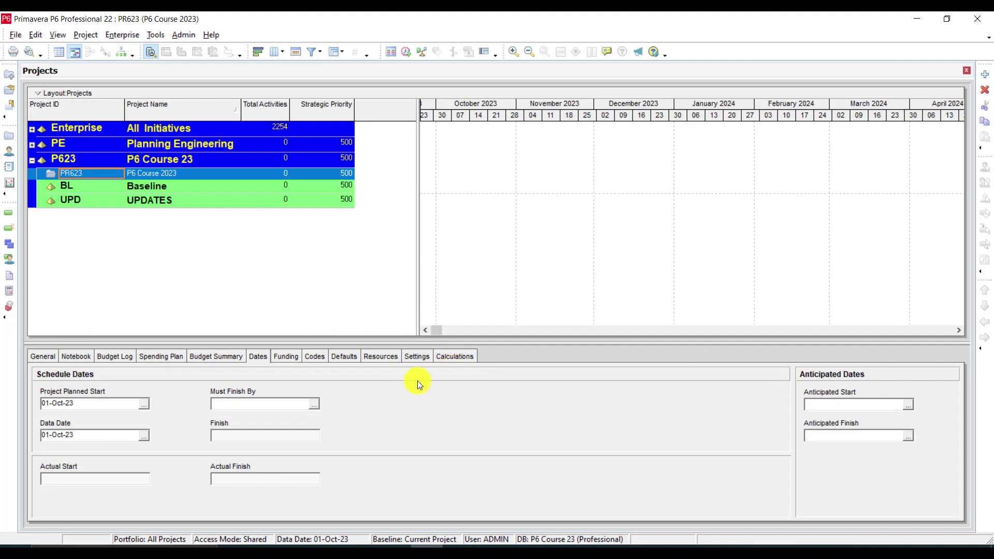
- Examine PR623's general details and status options, as well as its notebook, dates and funding
click(52, 357)
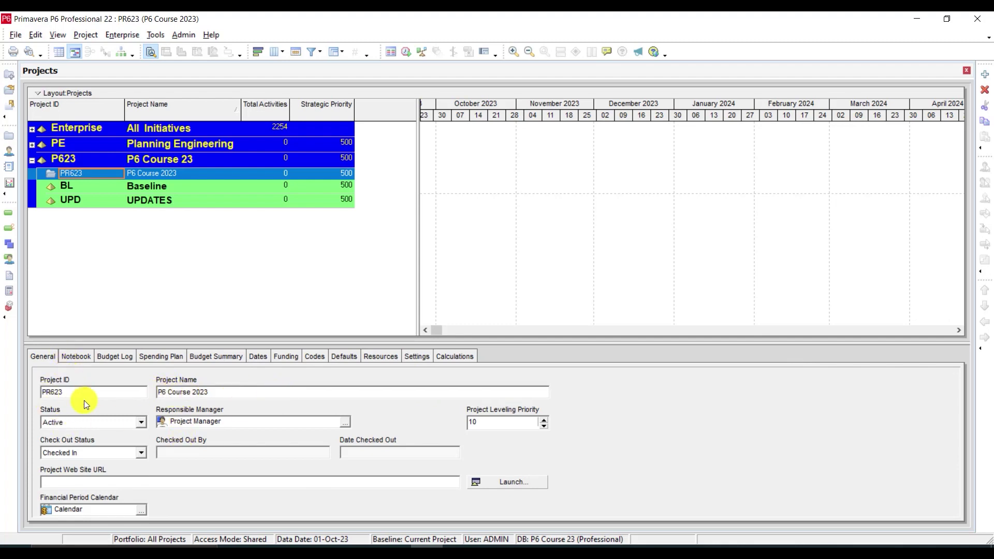
click(144, 422)
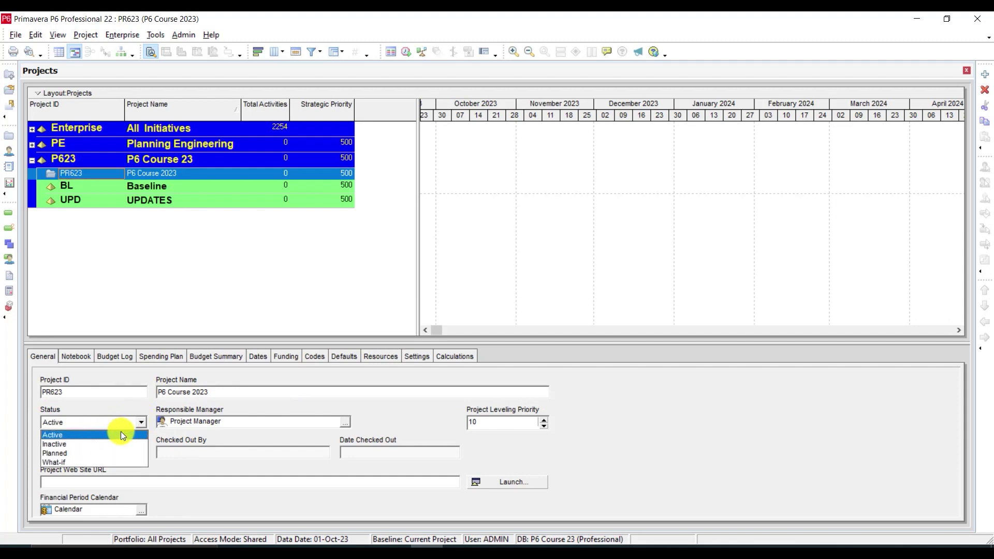
click(143, 426)
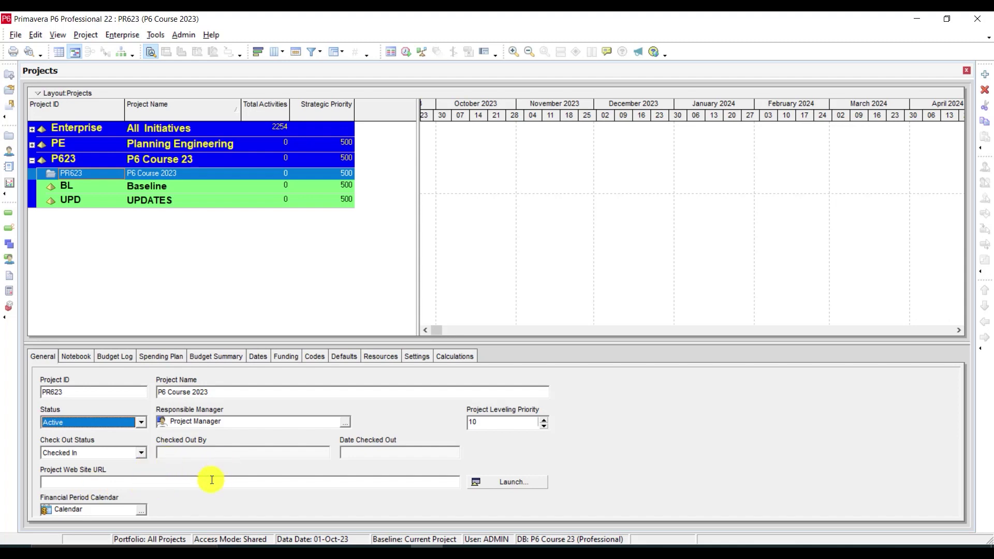
click(76, 357)
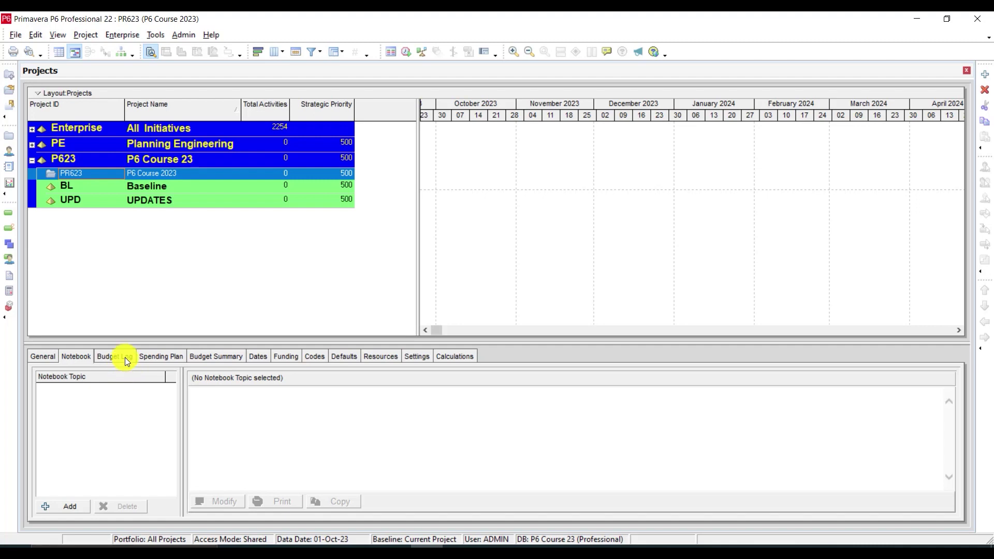
click(257, 357)
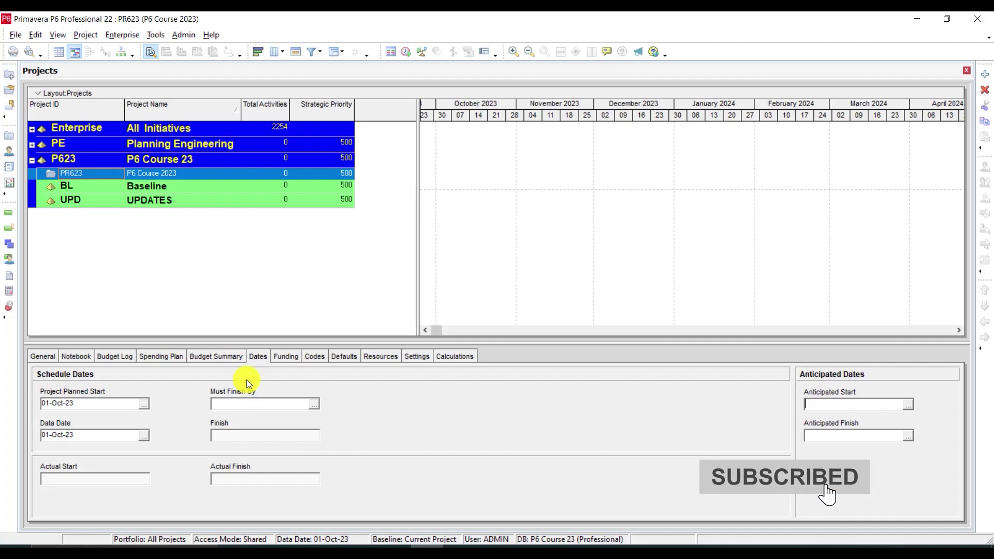
click(284, 360)
- Examine PR623's defaults for new activities, including the available percent complete types and activity types
click(344, 356)
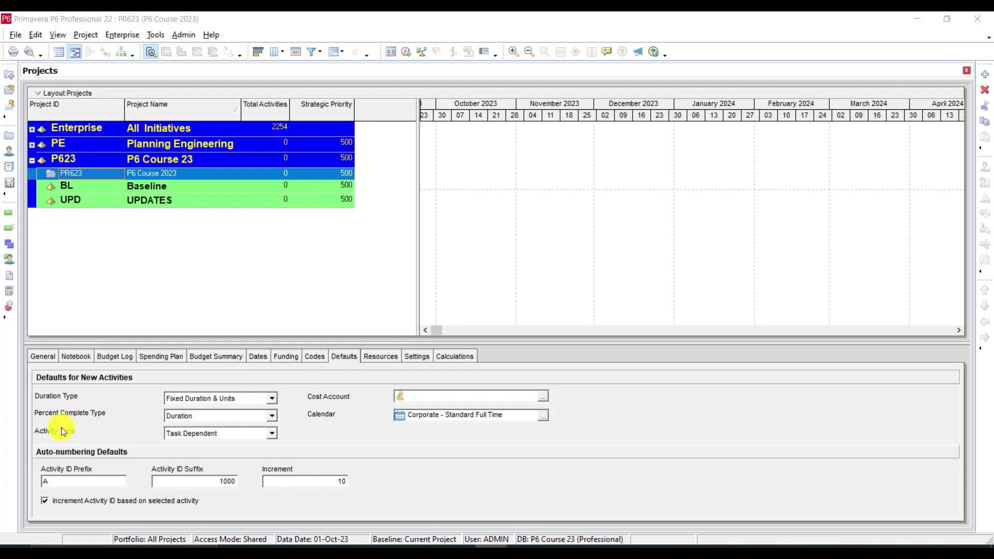
click(275, 415)
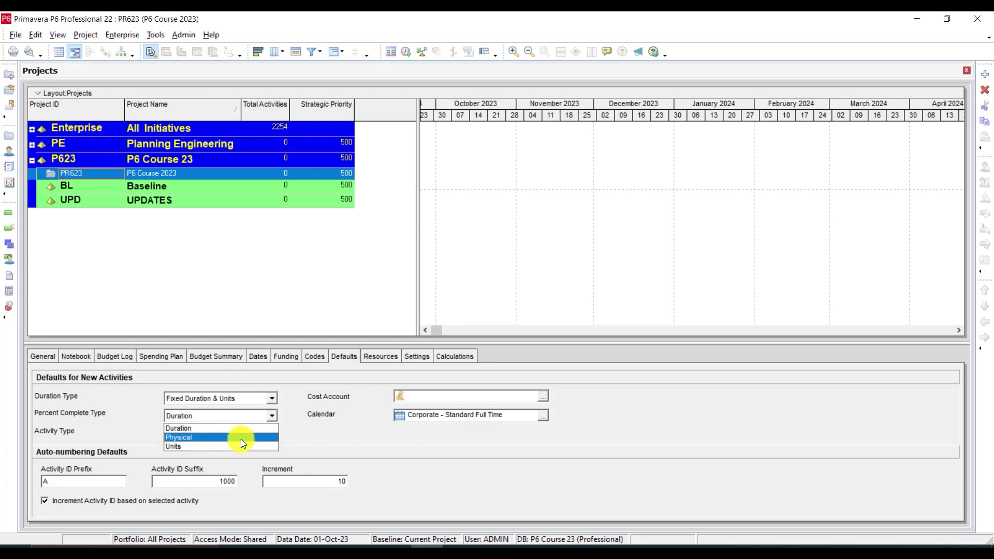
click(272, 415)
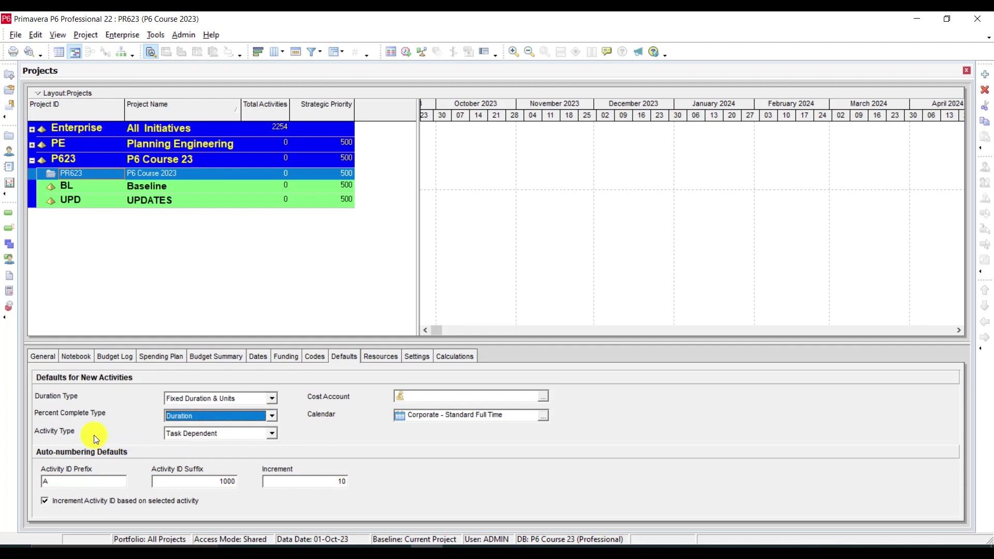
click(276, 434)
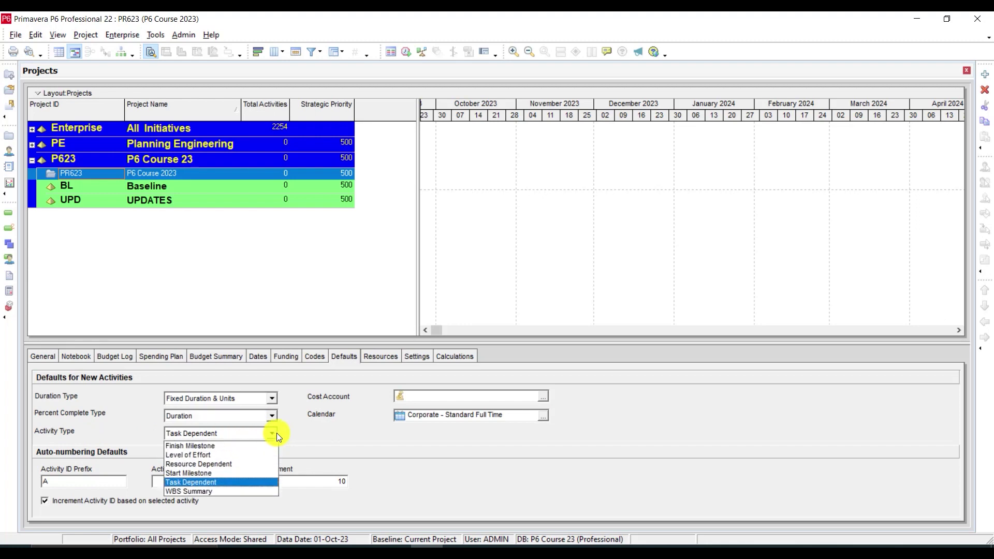
click(276, 433)
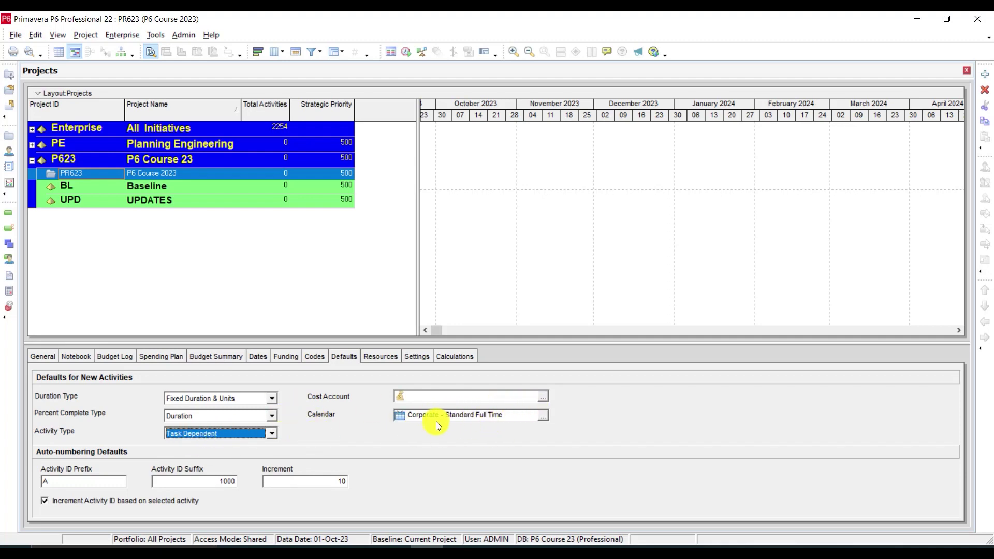
- Set the project's default calendar to the global calendar "6 working days"
click(542, 416)
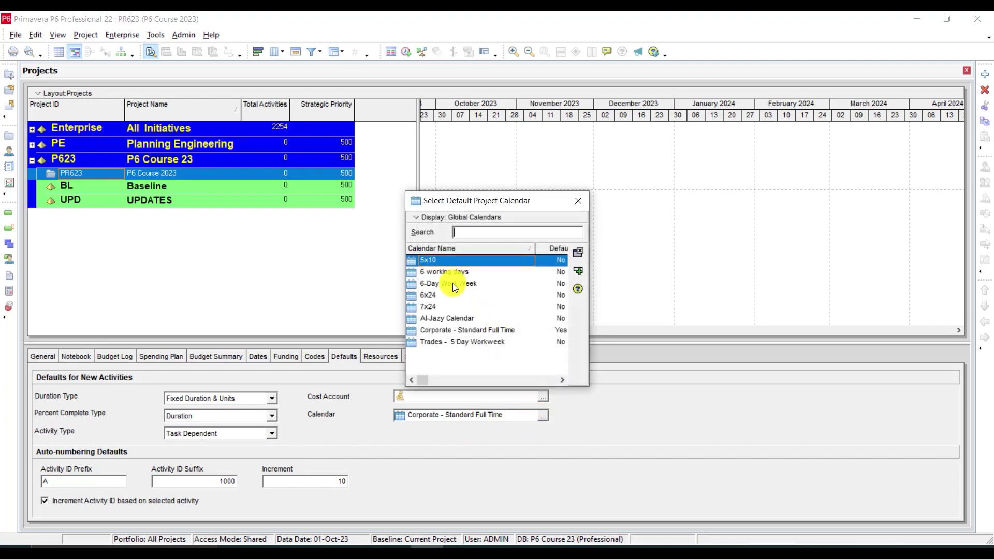
click(435, 272)
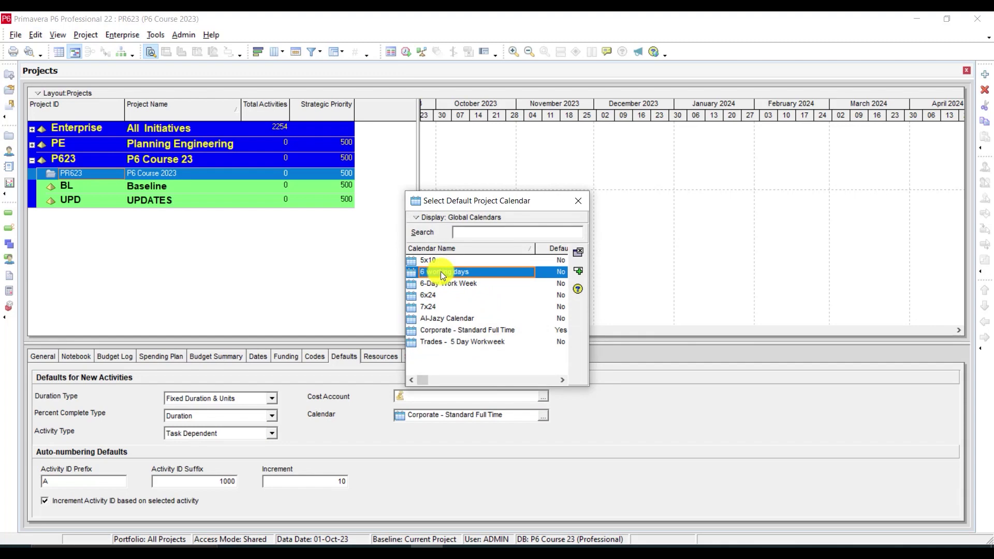
double_click(440, 272)
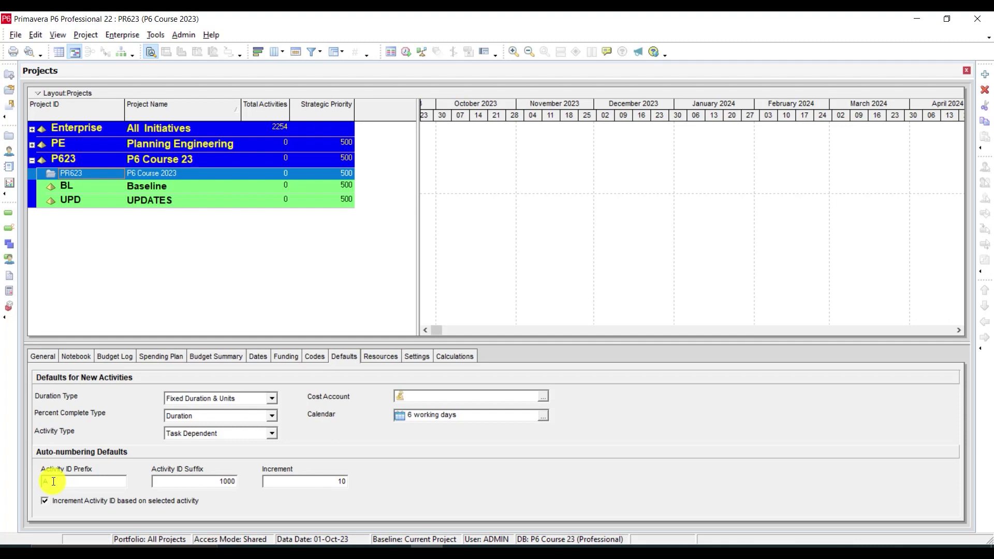
- Review PR623's resource, critical activity, calculation and general settings, and open the project to its activities
click(378, 359)
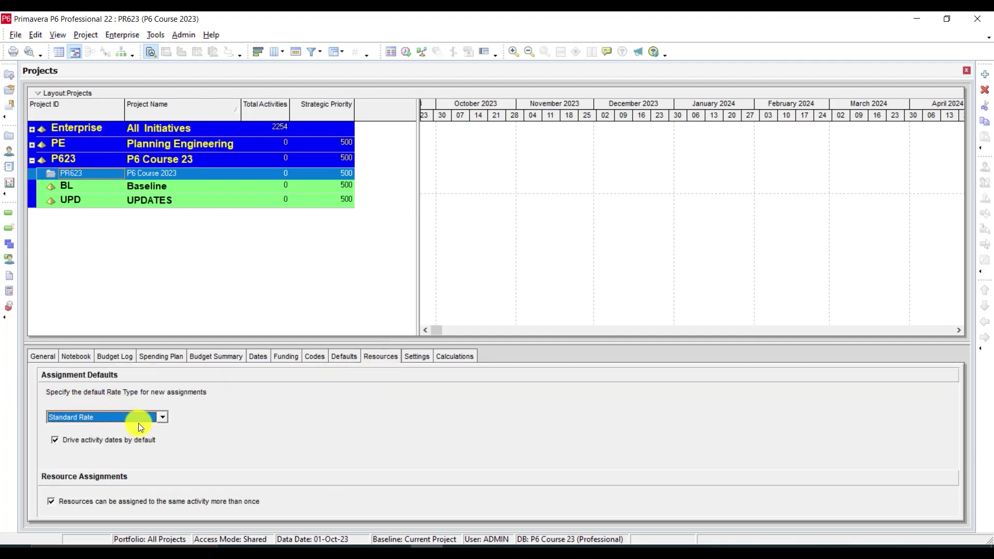
click(417, 359)
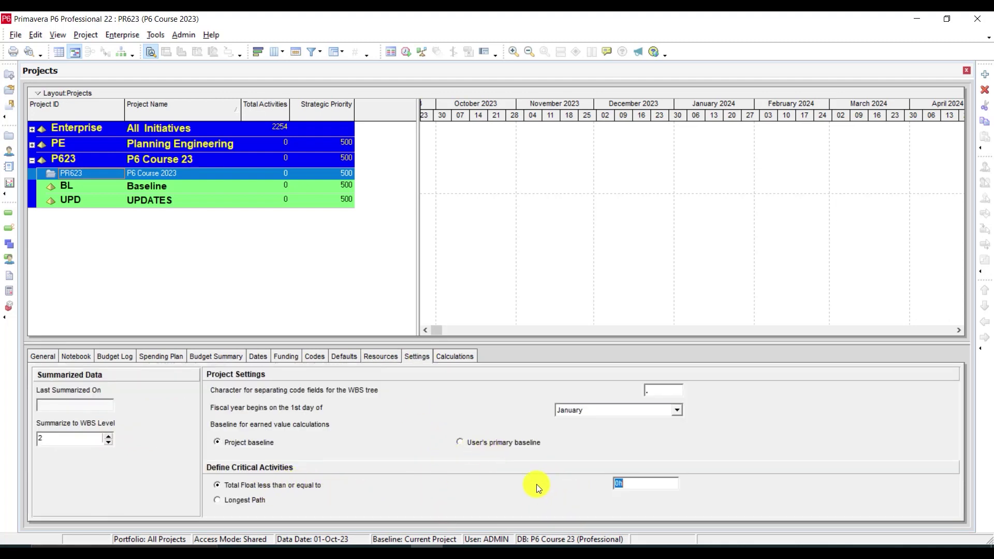
click(447, 357)
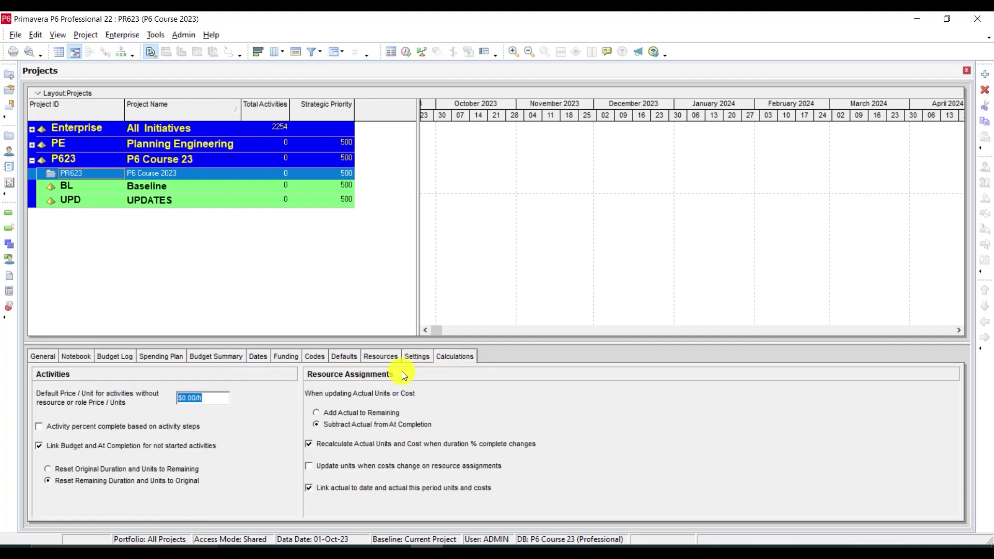
click(39, 357)
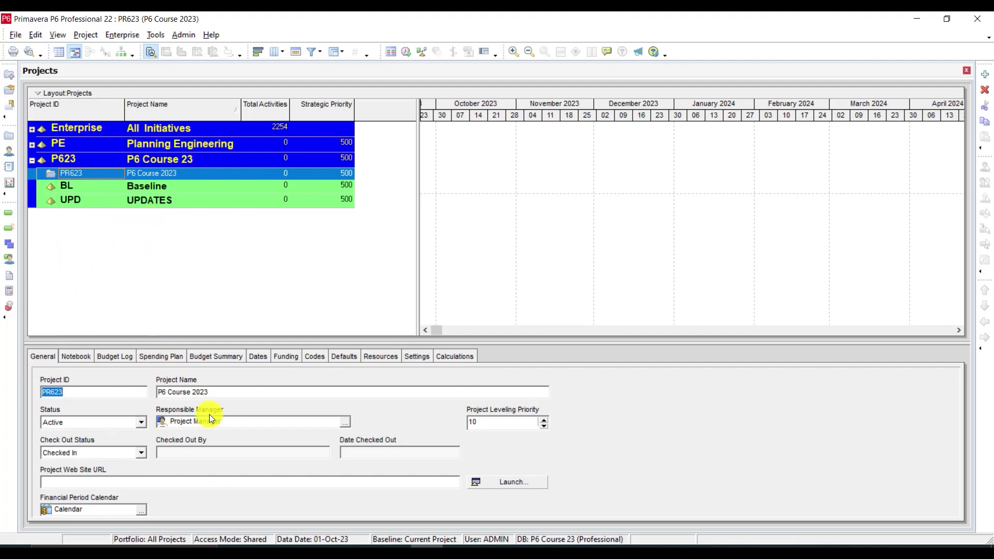
right_click(104, 170)
click(115, 173)
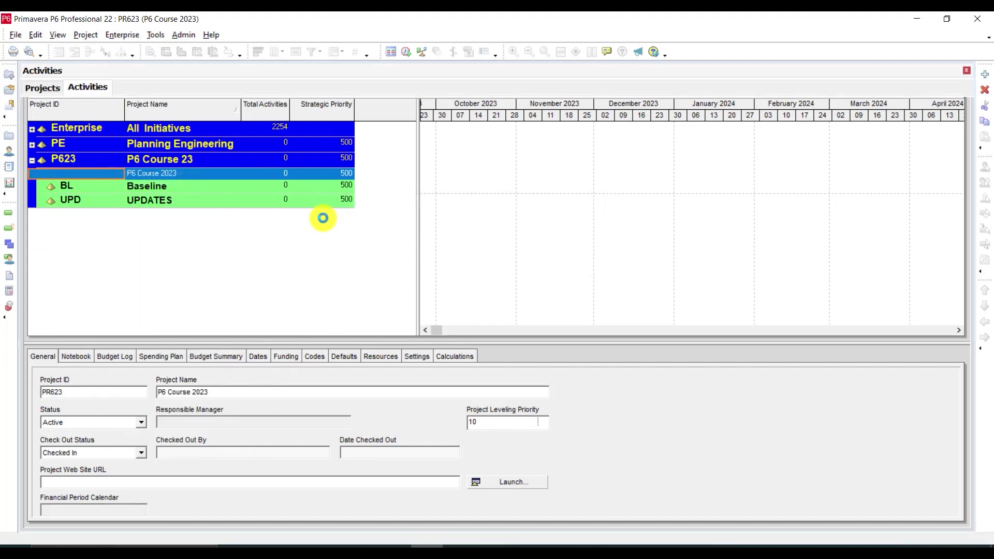